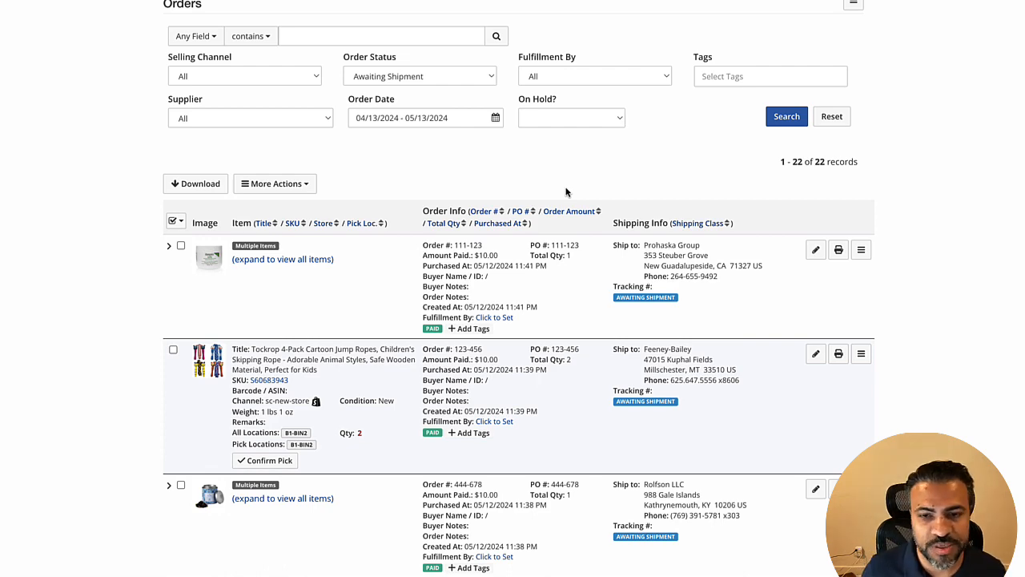
pyautogui.scroll(-3, 566, 193)
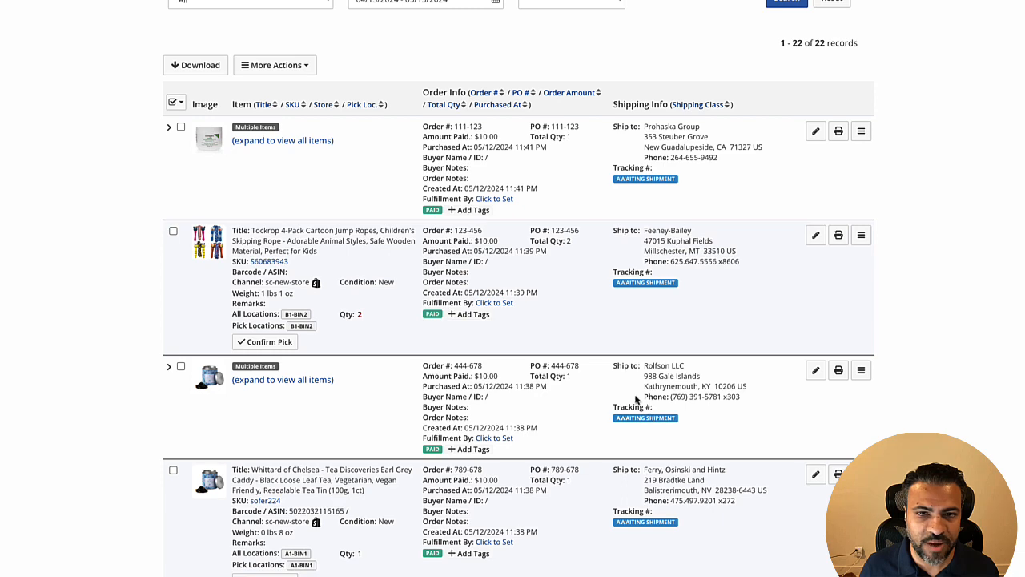
pyautogui.scroll(1, 637, 392)
pyautogui.scroll(3, 669, 410)
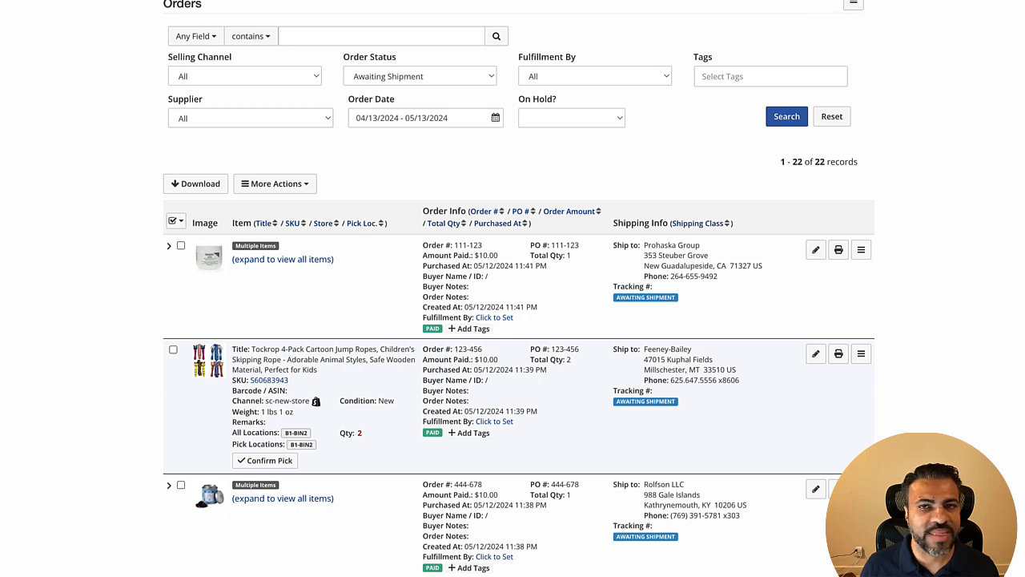
# Step: Open the label settings within the client account setup
pyautogui.click(833, 0)
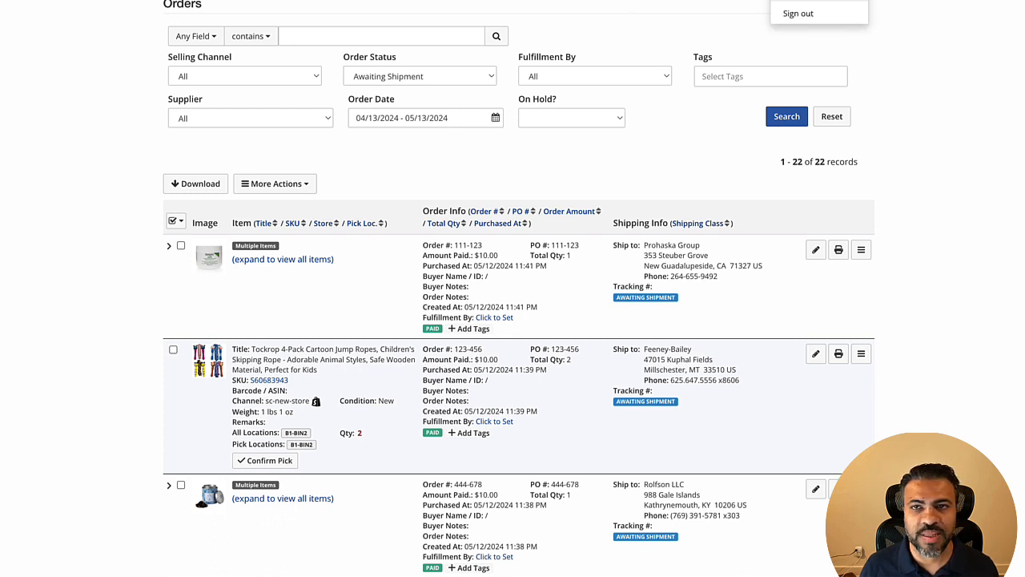
pyautogui.click(801, 0)
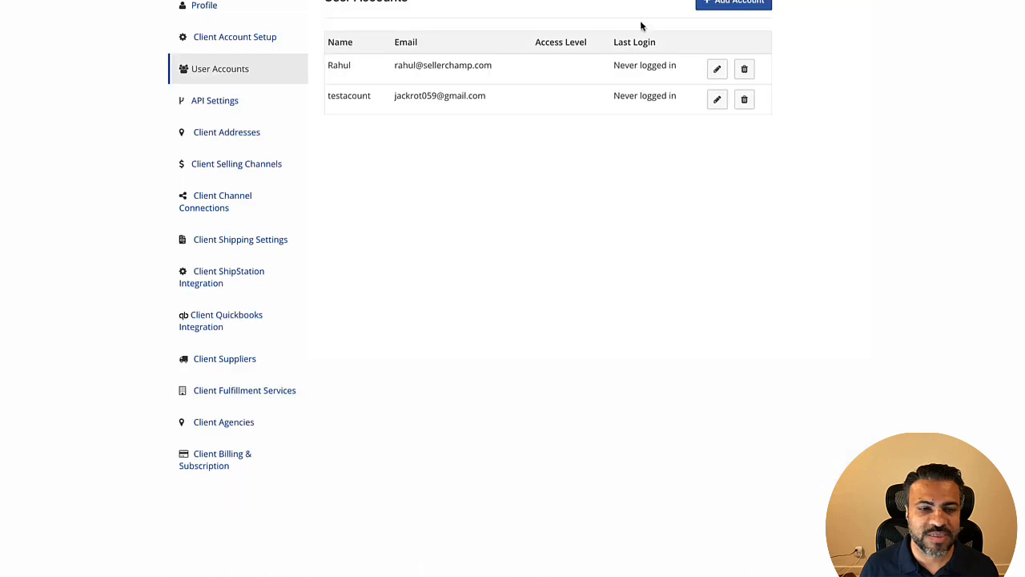
pyautogui.click(199, 36)
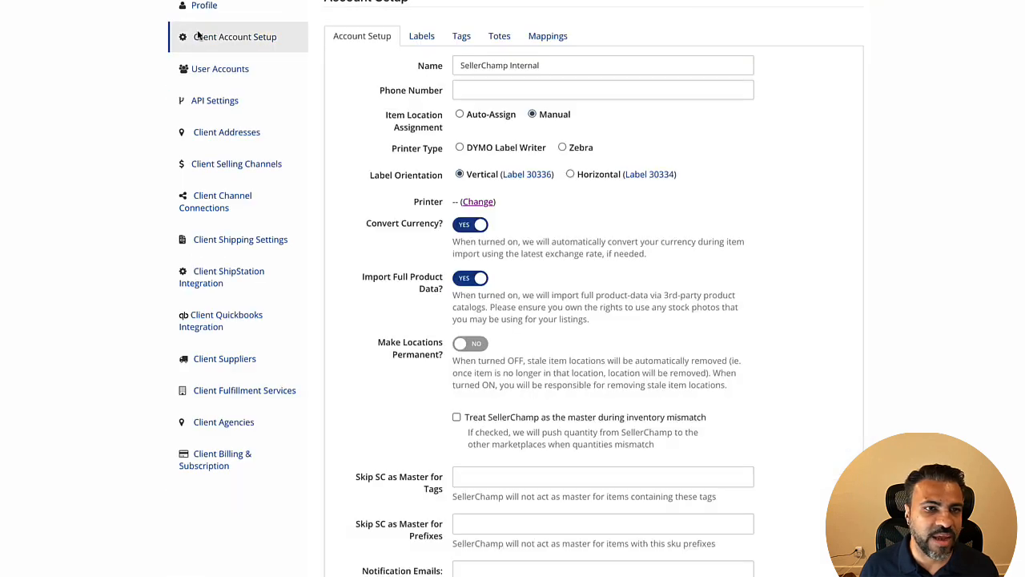
pyautogui.click(423, 38)
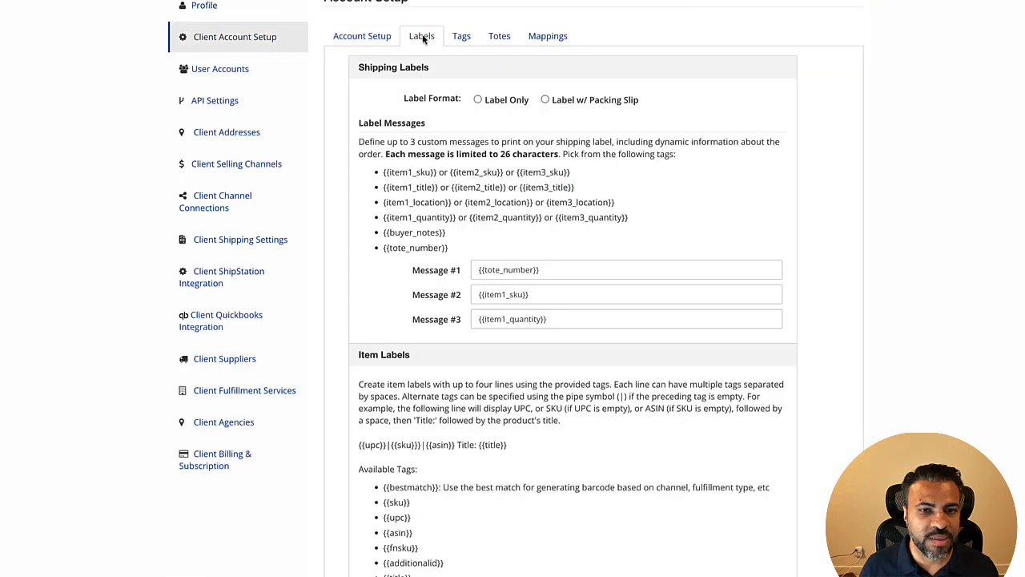
# Step: Examine the custom shipping label messages, focusing on the tote number tag used in Message #1
pyautogui.scroll(-1, 541, 275)
pyautogui.scroll(-1, 541, 275)
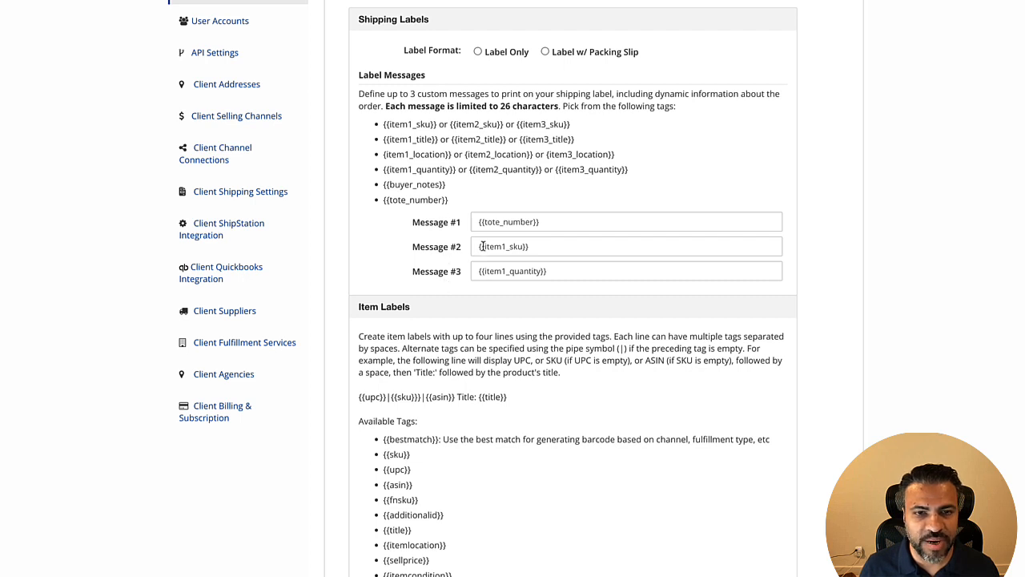
pyautogui.tripleClick(547, 221)
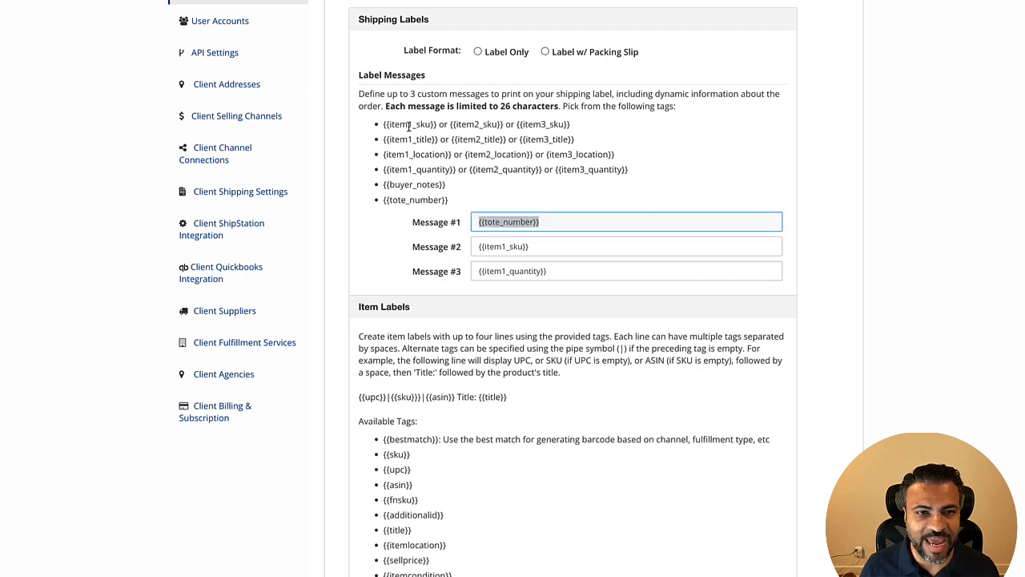
pyautogui.click(607, 224)
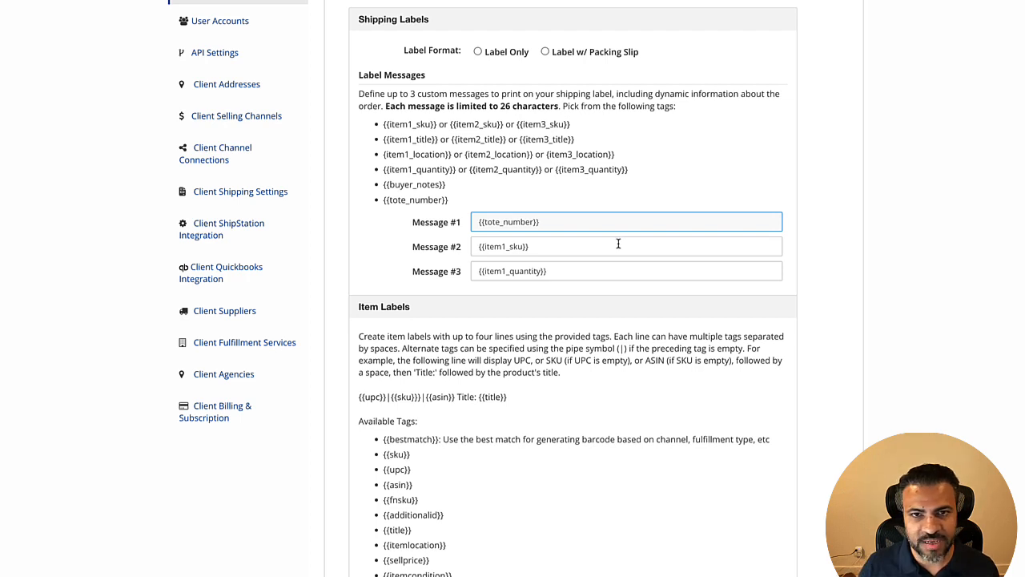
pyautogui.moveTo(540, 222); pyautogui.dragTo(565, 225)
pyautogui.click(492, 209)
pyautogui.click(560, 224)
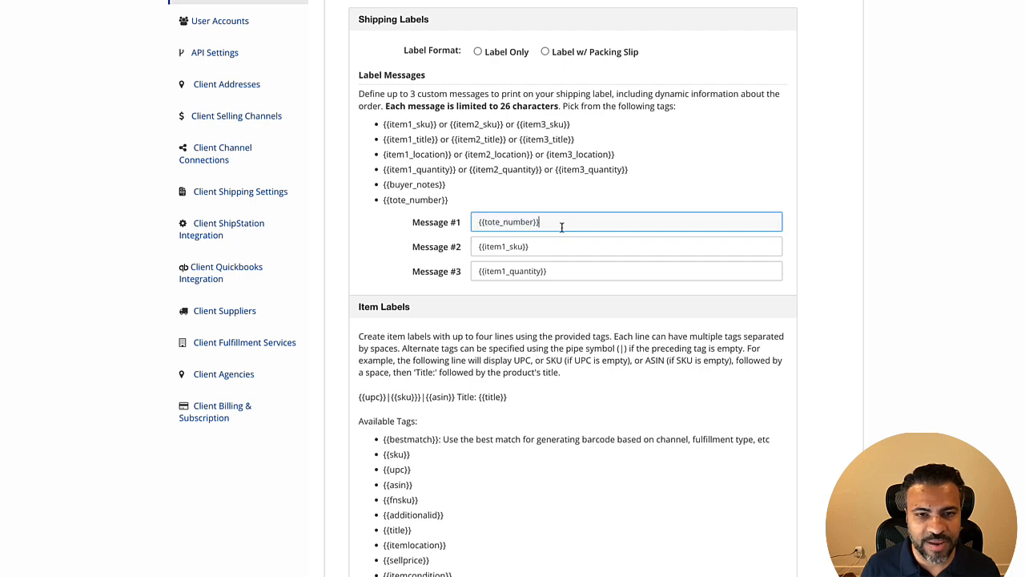
pyautogui.moveTo(485, 222); pyautogui.dragTo(461, 224)
pyautogui.click(565, 221)
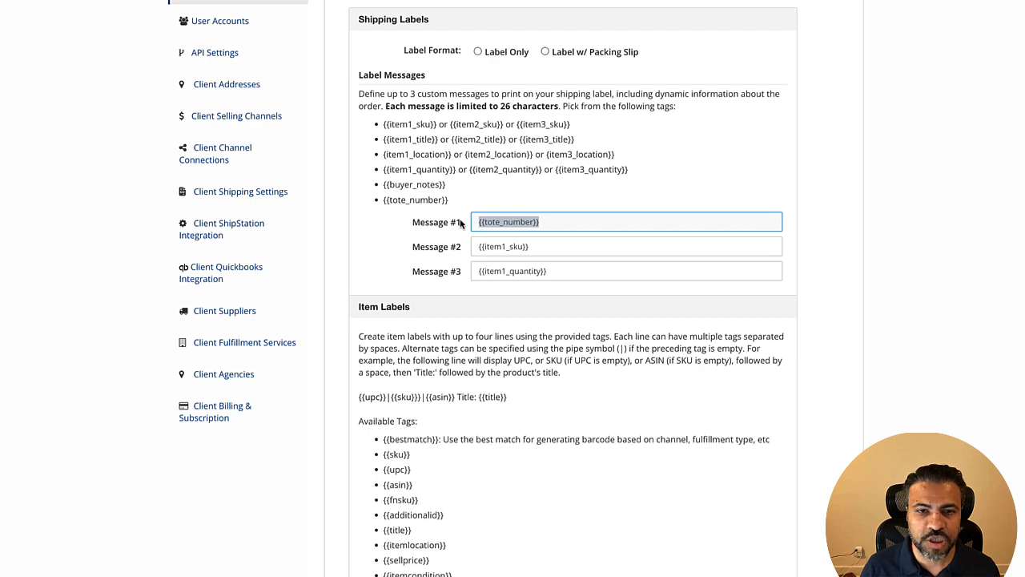
pyautogui.moveTo(461, 224); pyautogui.dragTo(560, 225)
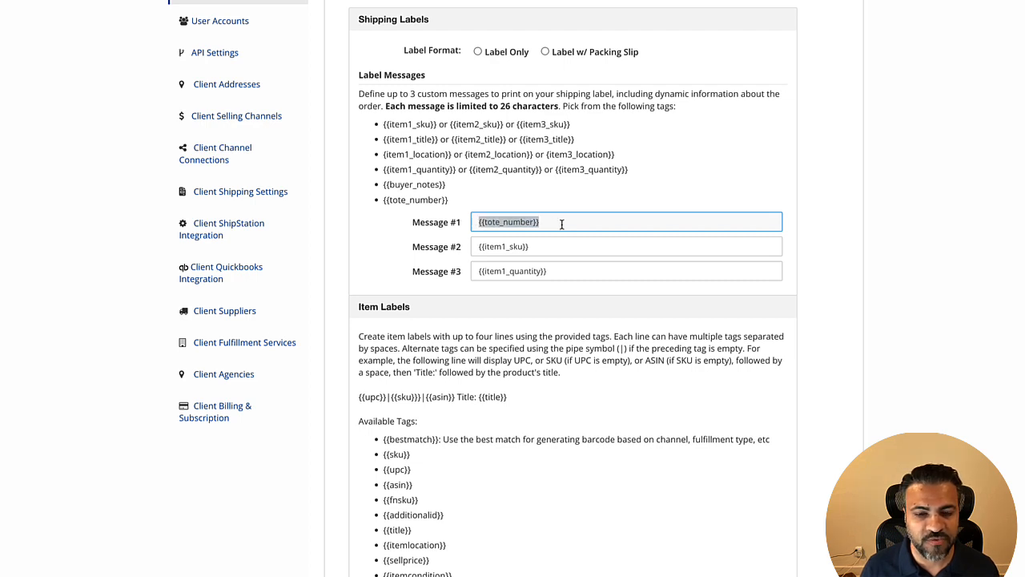
pyautogui.click(562, 224)
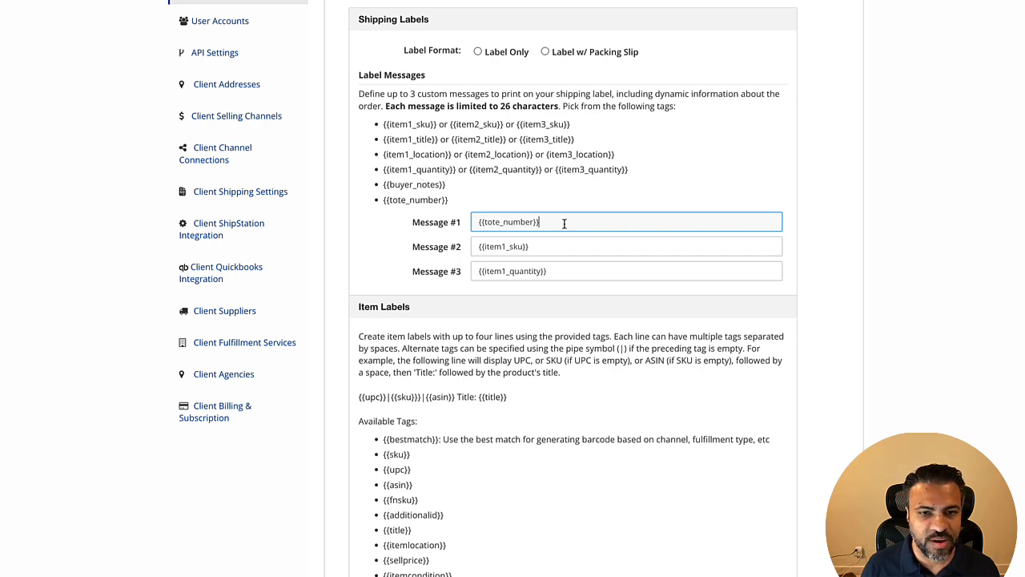
pyautogui.moveTo(555, 225); pyautogui.dragTo(418, 223)
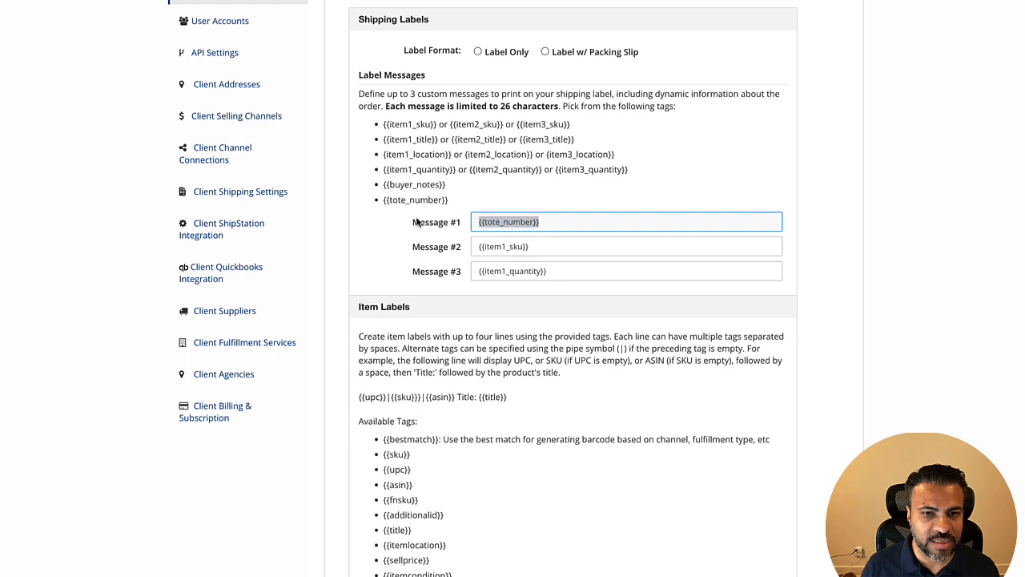
pyautogui.click(534, 166)
pyautogui.scroll(1, 477, 141)
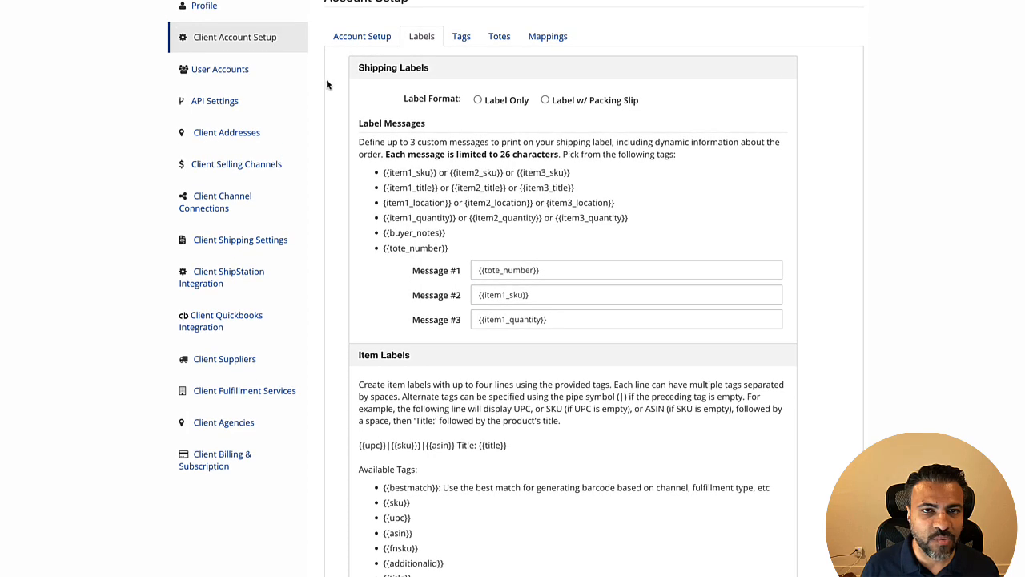
# Step: Set the account's tote setup to "I will manually create my totes"
pyautogui.click(508, 41)
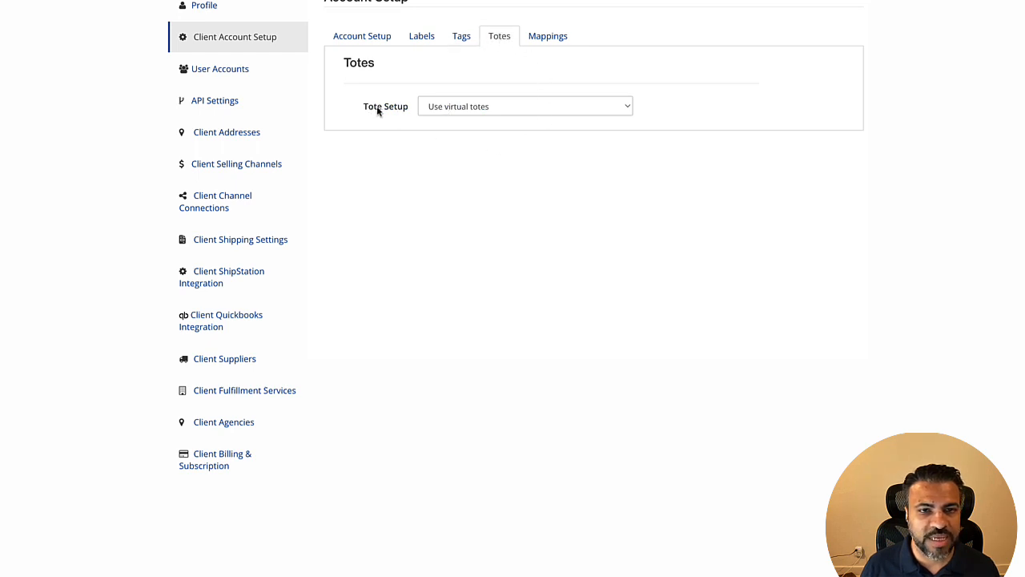
pyautogui.click(454, 106)
pyautogui.click(445, 109)
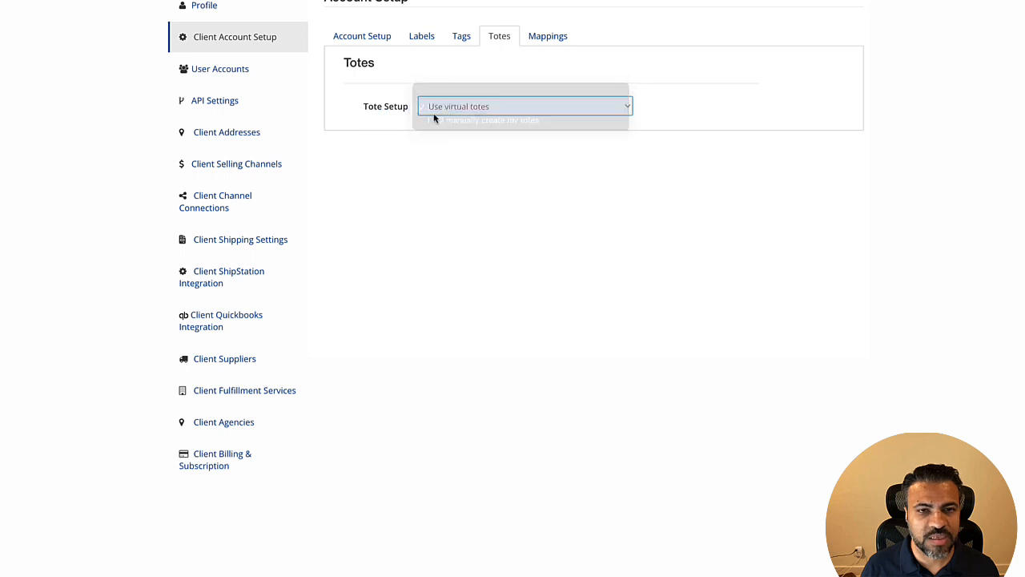
pyautogui.click(451, 107)
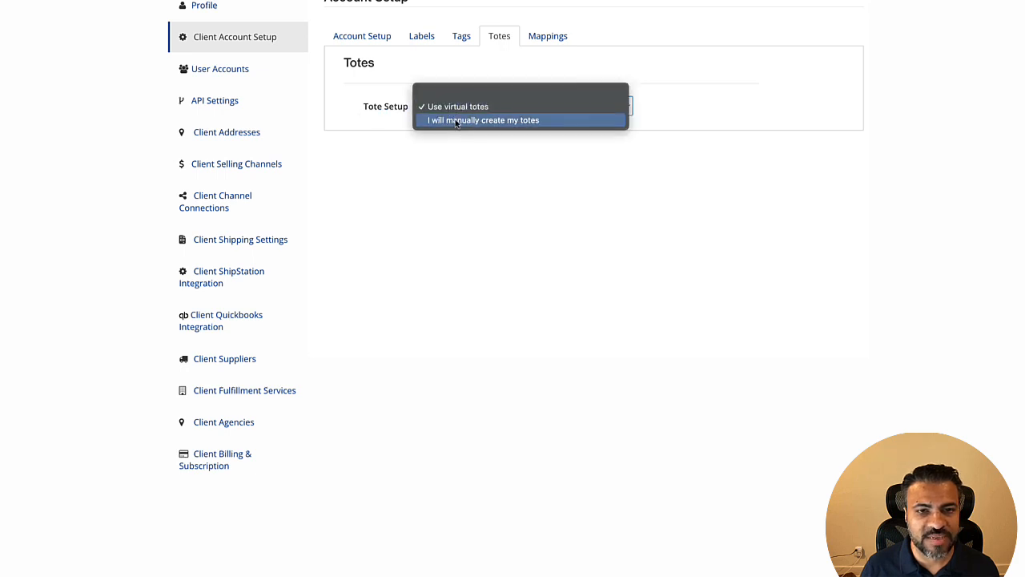
pyautogui.click(471, 121)
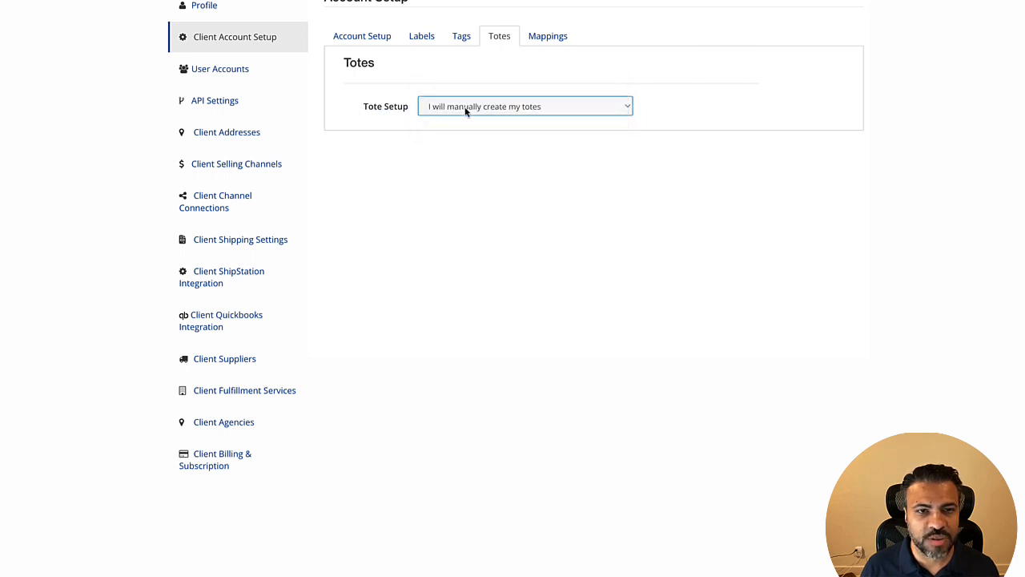
# Step: Switch the tote setup back to "Use virtual totes"
pyautogui.click(464, 108)
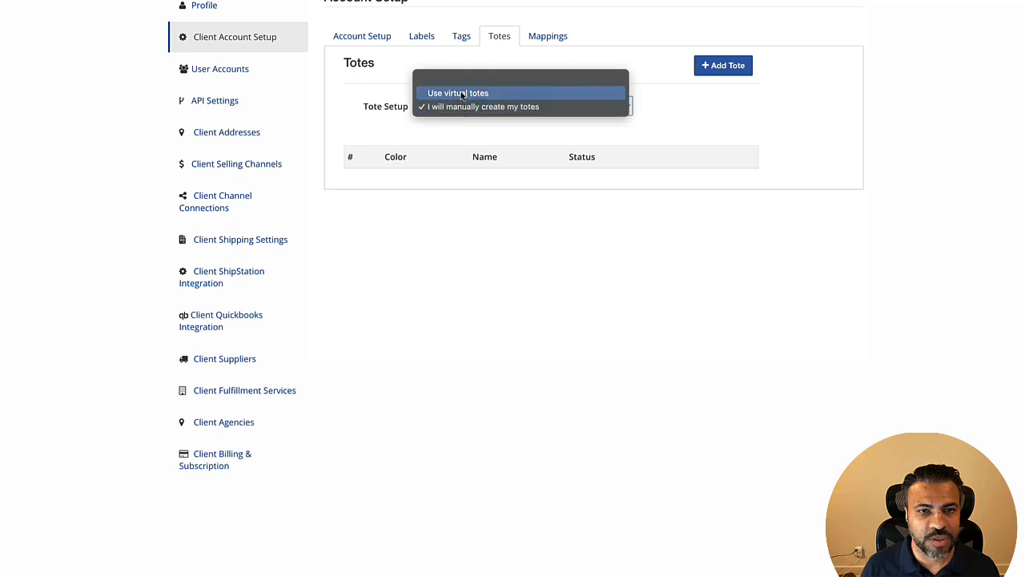
pyautogui.click(462, 94)
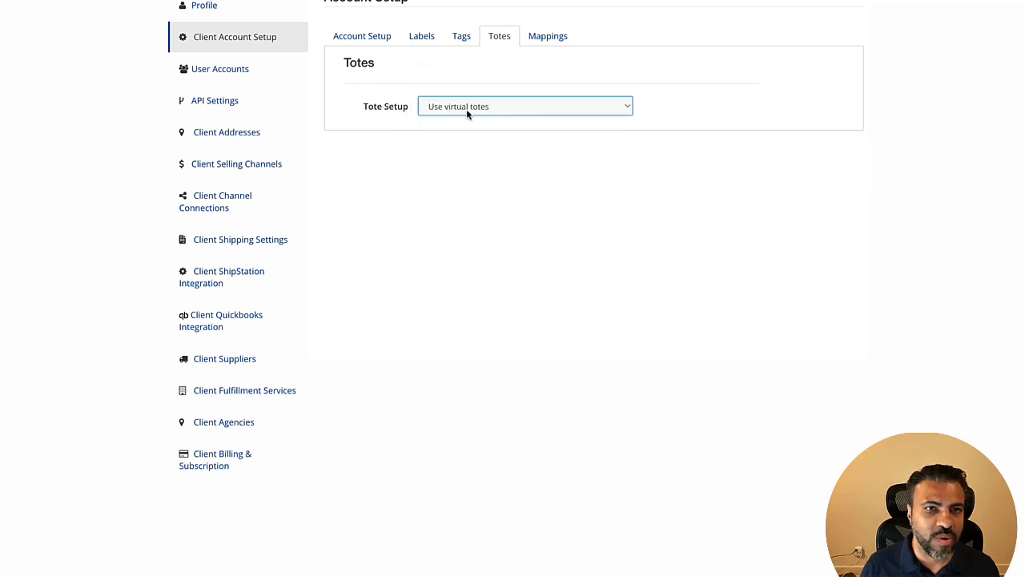
pyautogui.click(696, 147)
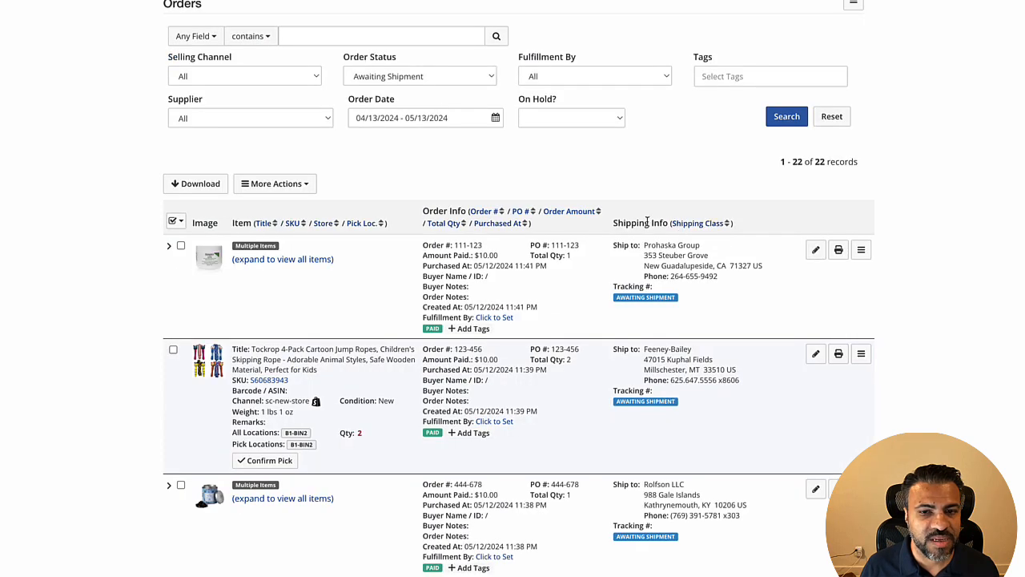
# Step: Return to the Orders page and start a new pick set
pyautogui.scroll(-1, 645, 223)
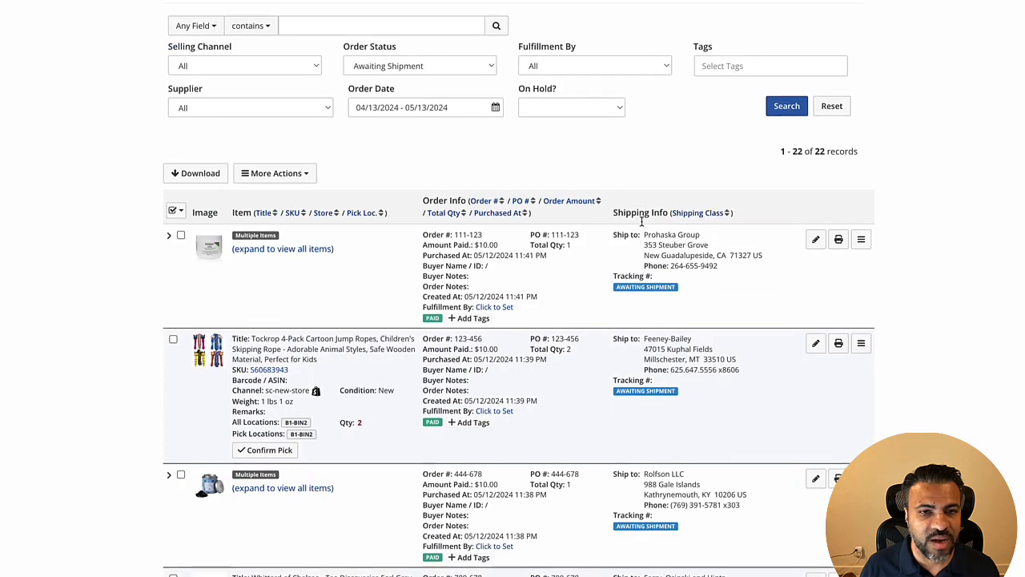
pyautogui.scroll(1, 643, 225)
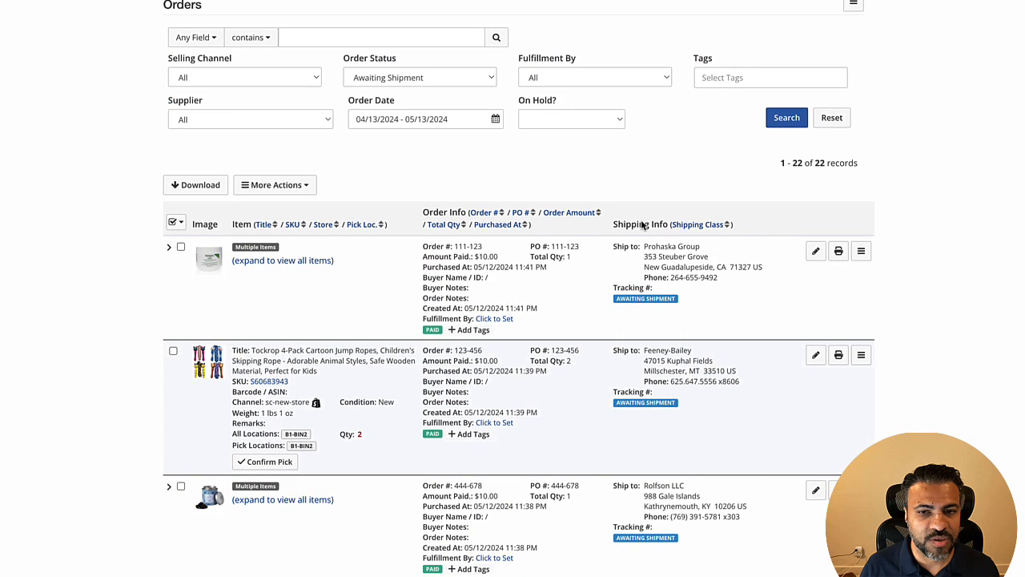
pyautogui.click(854, 8)
pyautogui.click(836, 57)
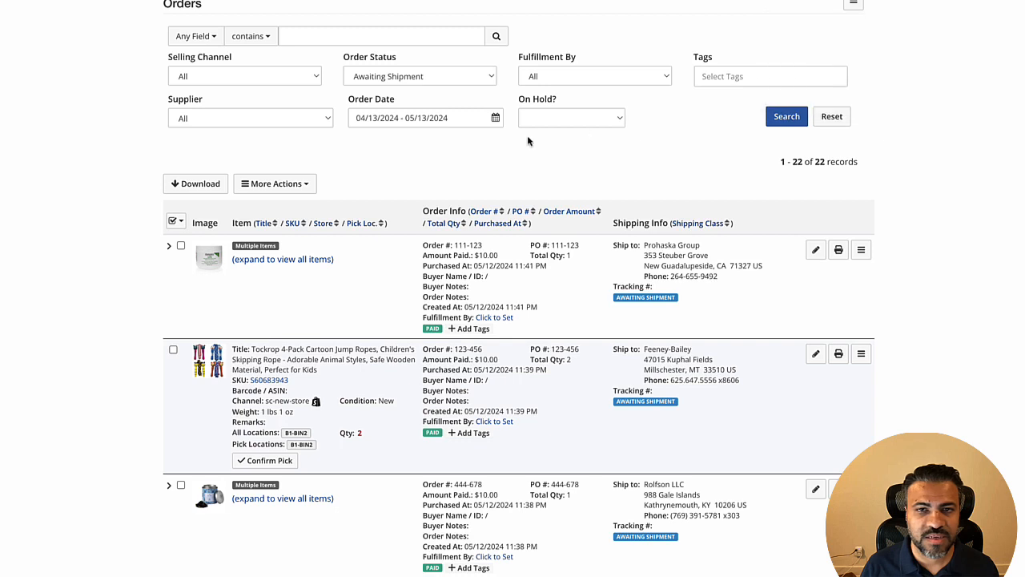
pyautogui.click(816, 5)
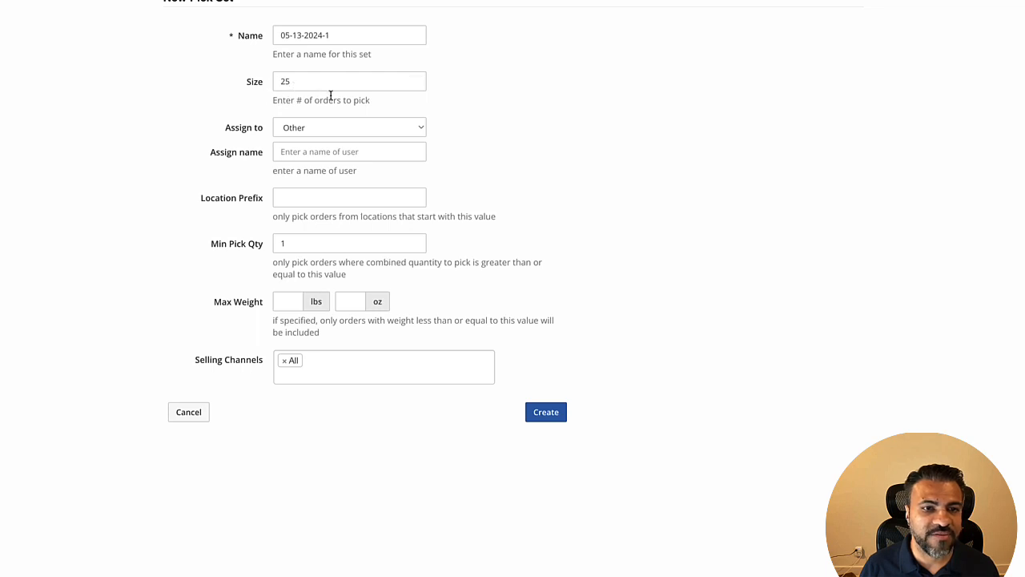
# Step: Set the new pick set's size to 33 orders
pyautogui.moveTo(373, 101); pyautogui.dragTo(274, 101)
pyautogui.click(291, 88)
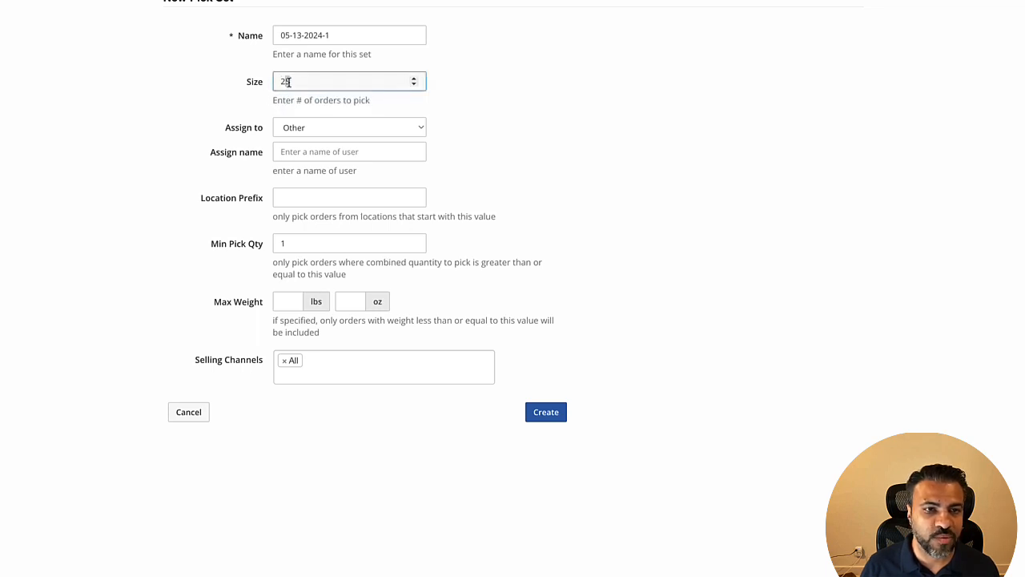
pyautogui.click(602, 105)
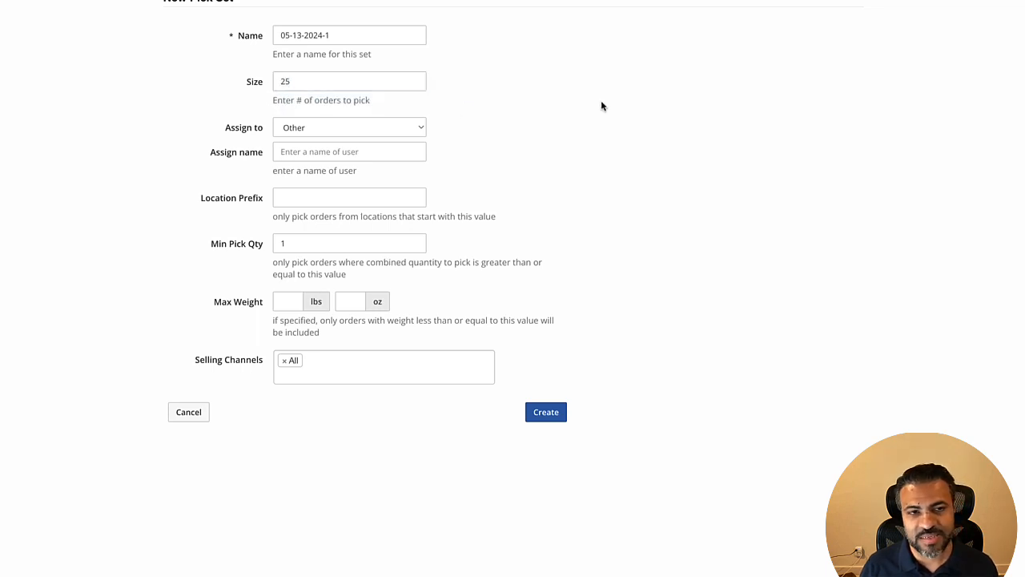
pyautogui.doubleClick(304, 86)
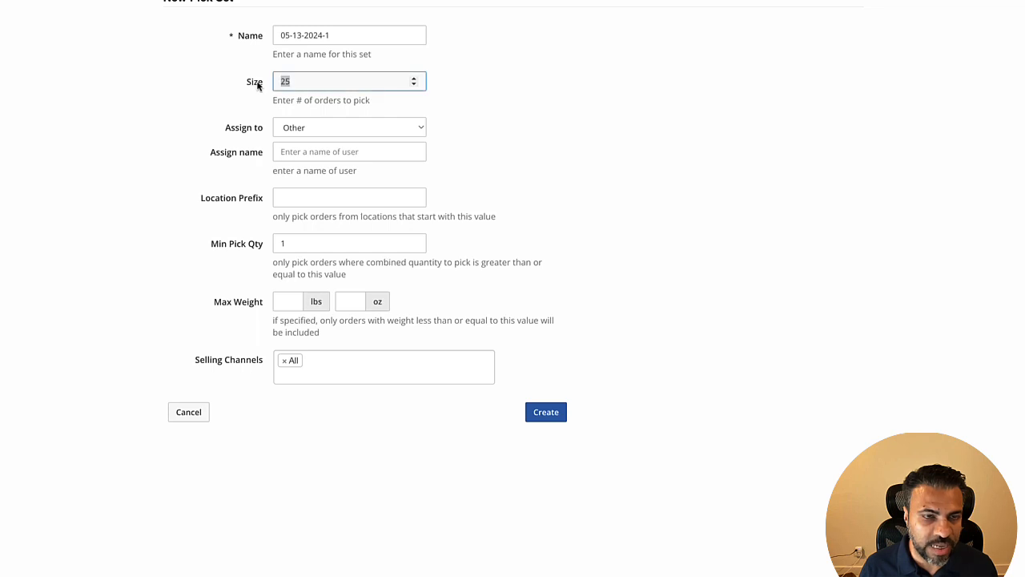
pyautogui.press('BackSpace')
pyautogui.write('33')
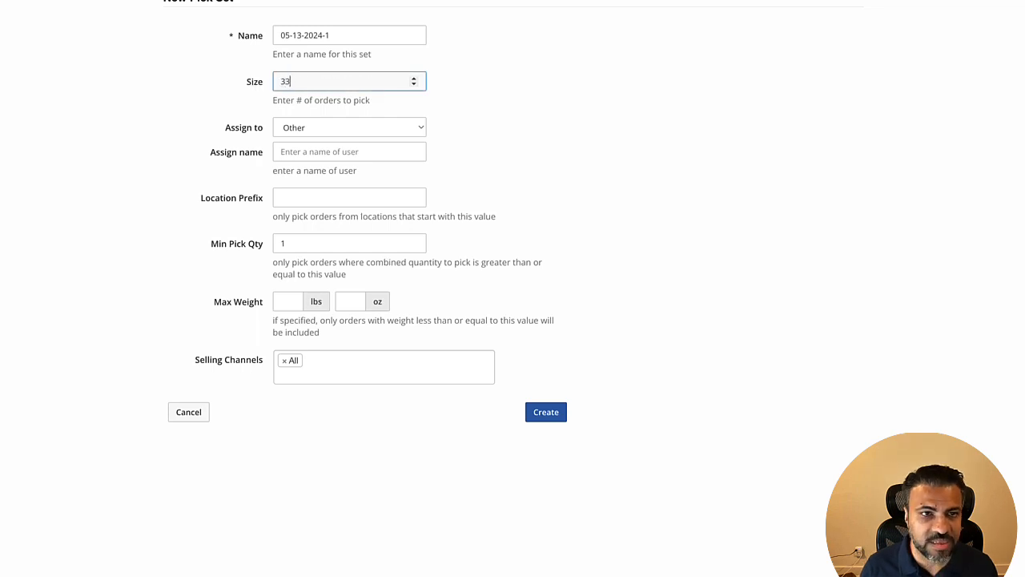
pyautogui.click(491, 93)
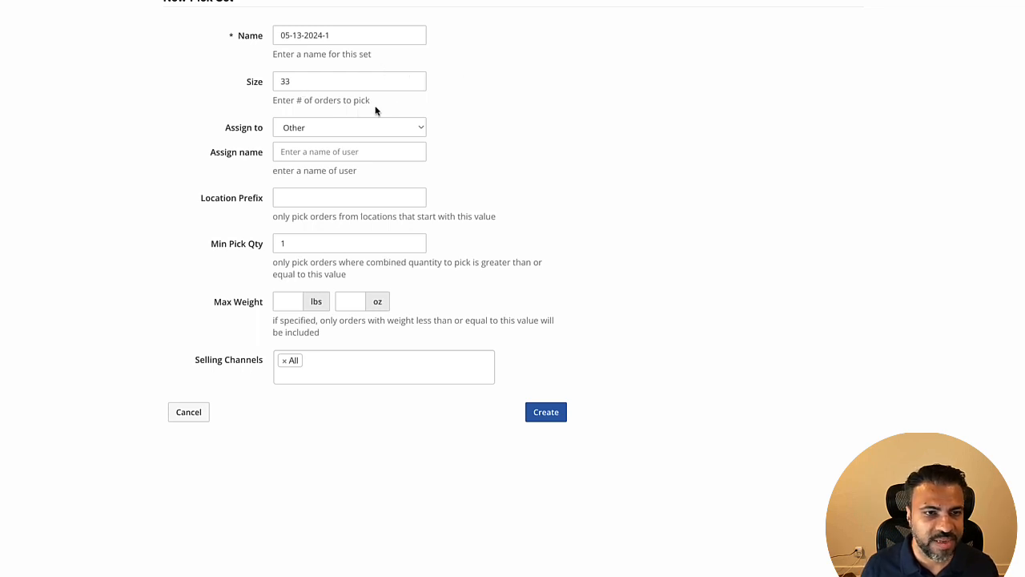
# Step: Keep the pick set assigned to Other and enter "a" as its location prefix
pyautogui.click(287, 127)
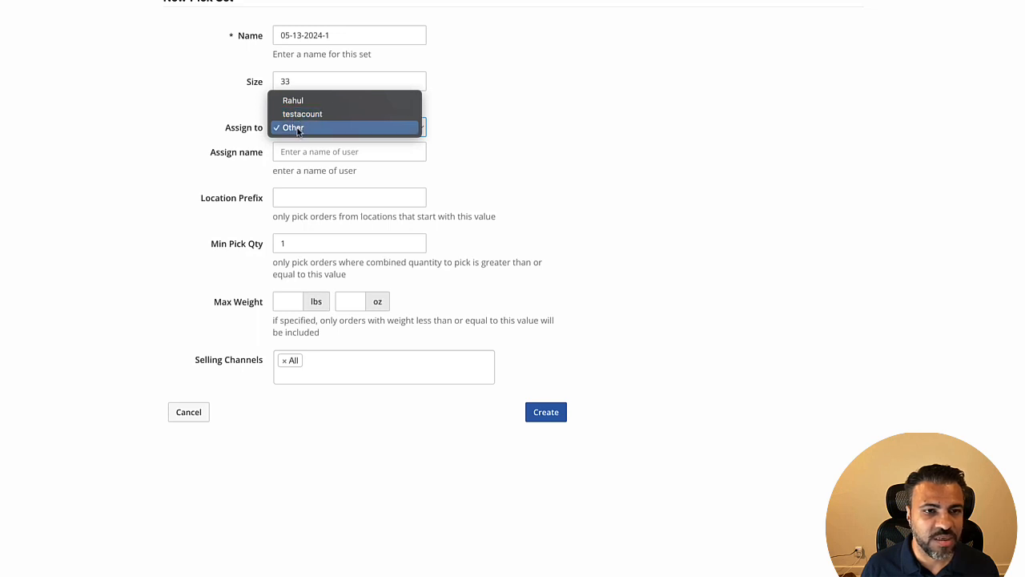
pyautogui.click(297, 130)
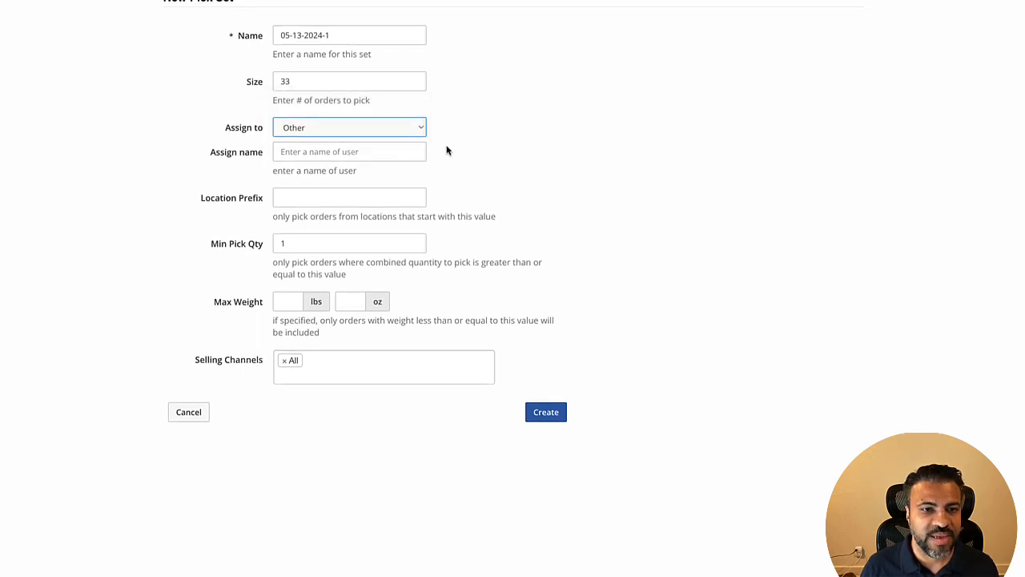
pyautogui.click(313, 200)
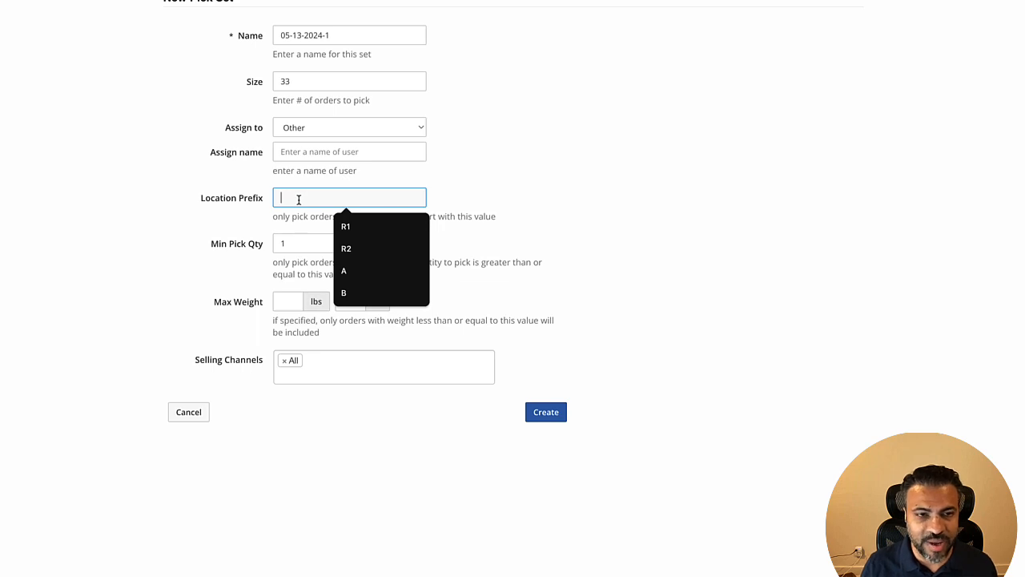
pyautogui.write('A')
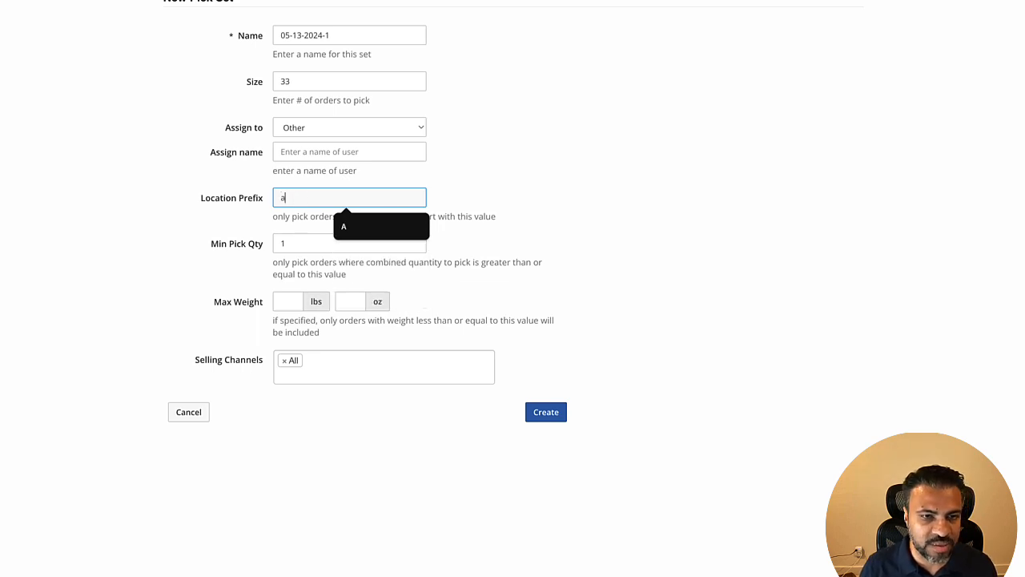
# Step: Set the new pick set's location prefix to A1 and its minimum pick quantity to 2
pyautogui.press('BackSpace')
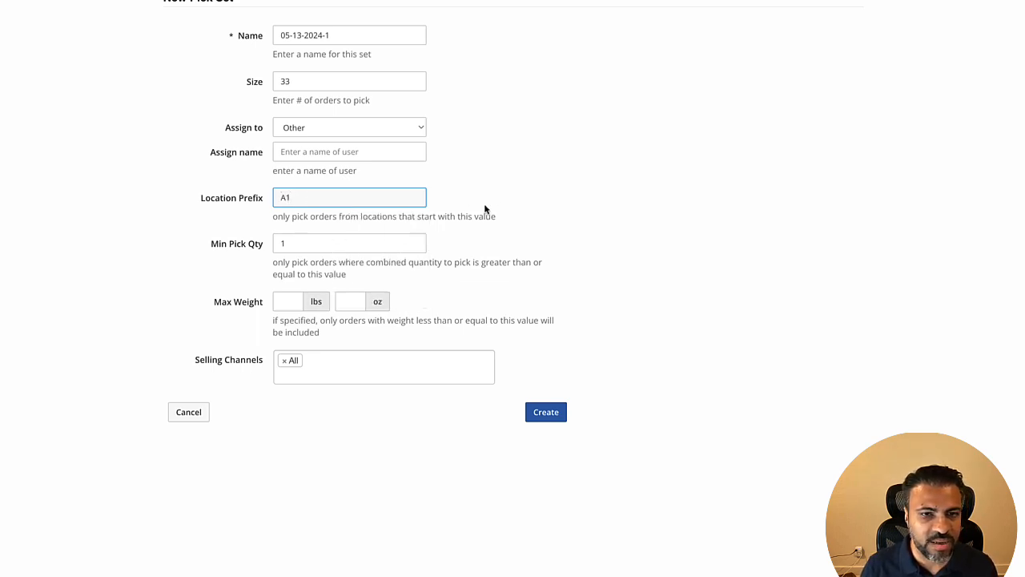
pyautogui.click(484, 209)
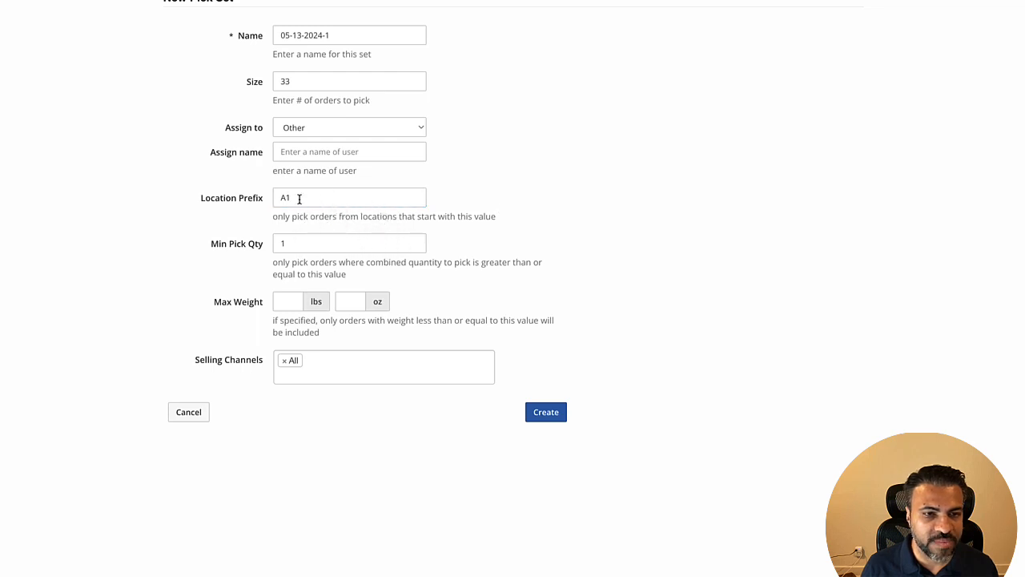
pyautogui.moveTo(298, 198); pyautogui.dragTo(270, 198)
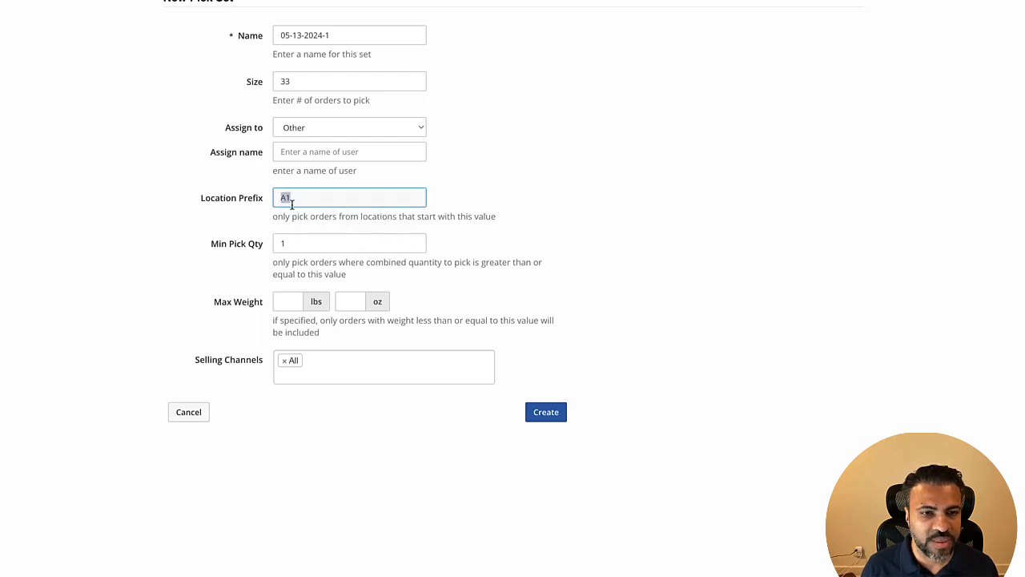
pyautogui.click(595, 205)
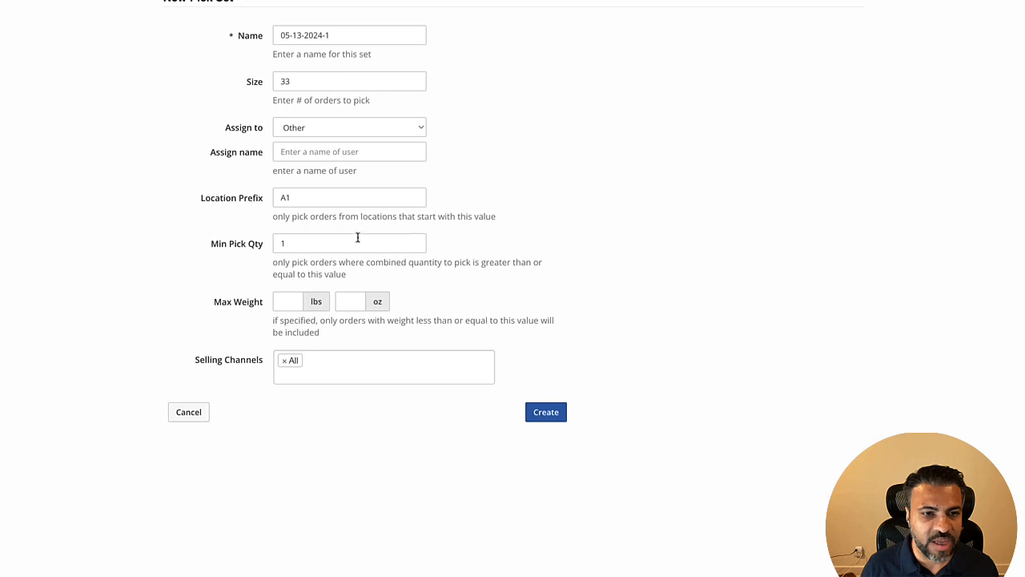
pyautogui.doubleClick(302, 242)
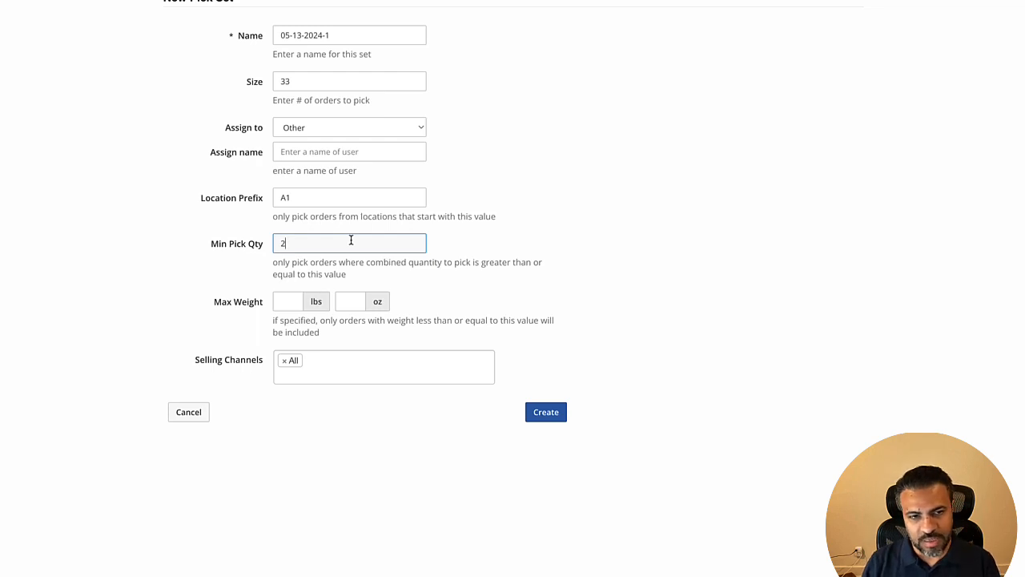
pyautogui.doubleClick(276, 243)
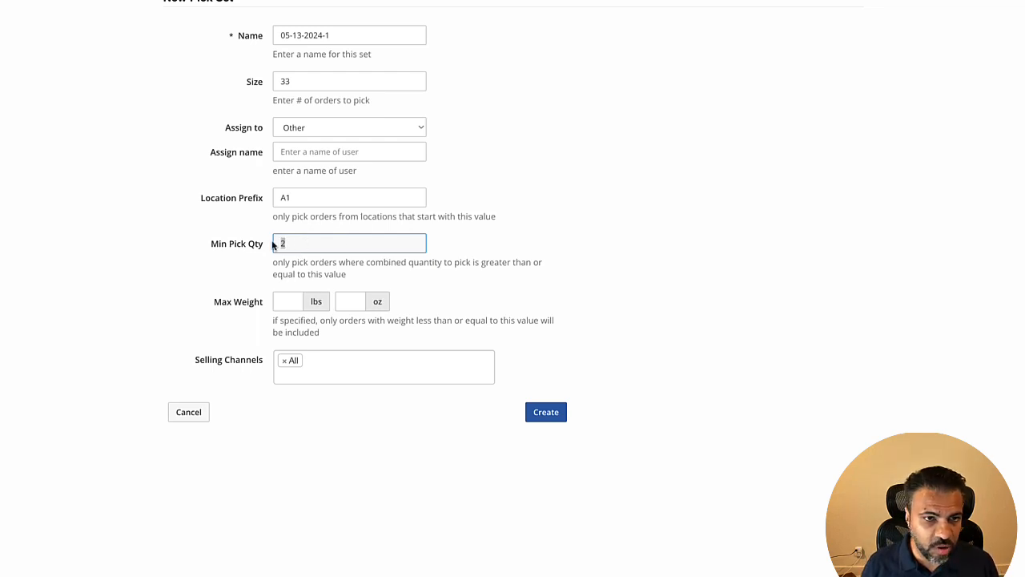
# Step: Limit the pick set to orders with a maximum weight of 1 lb
pyautogui.click(280, 303)
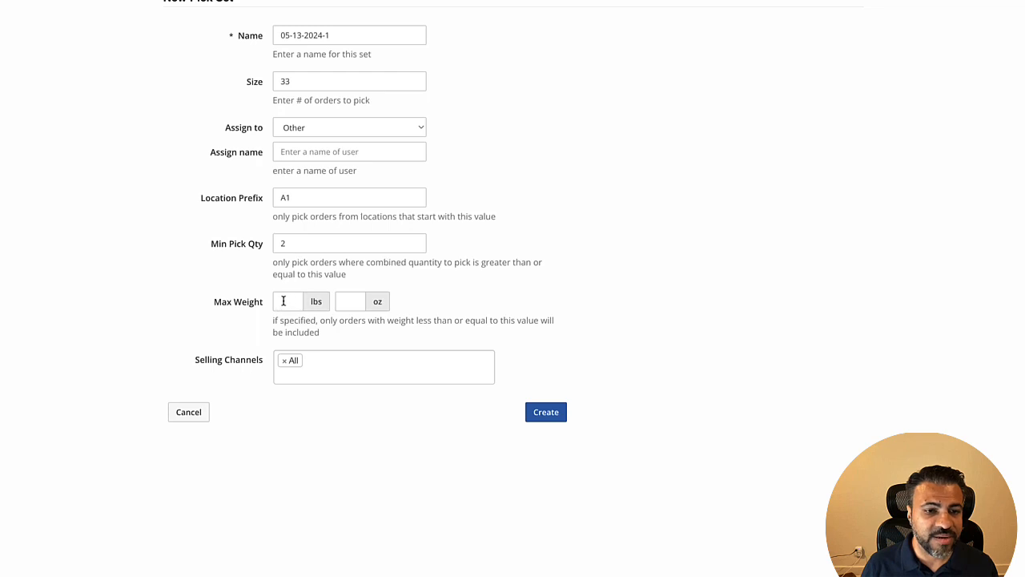
pyautogui.click(288, 304)
pyautogui.click(586, 290)
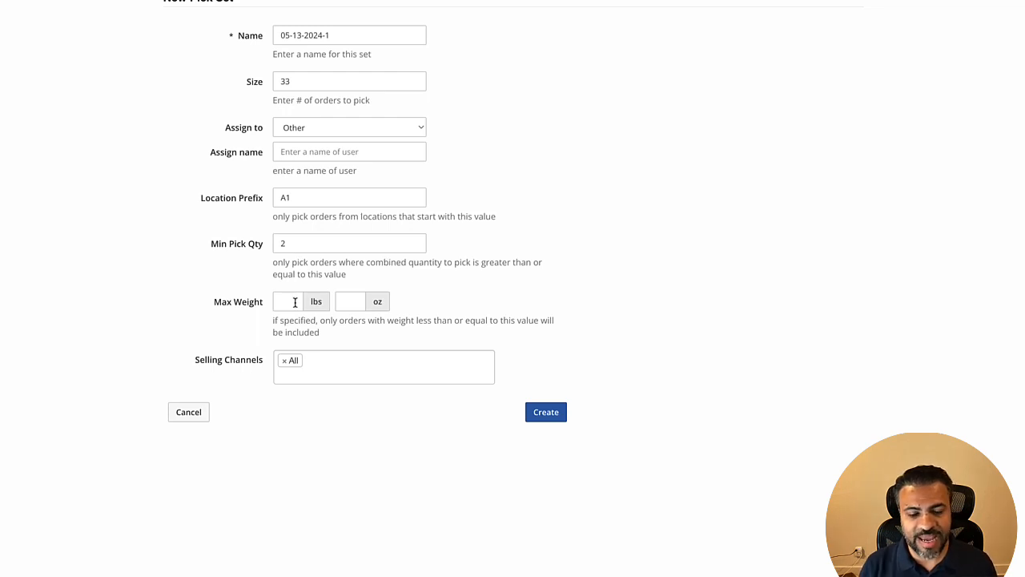
pyautogui.click(294, 302)
pyautogui.write('1')
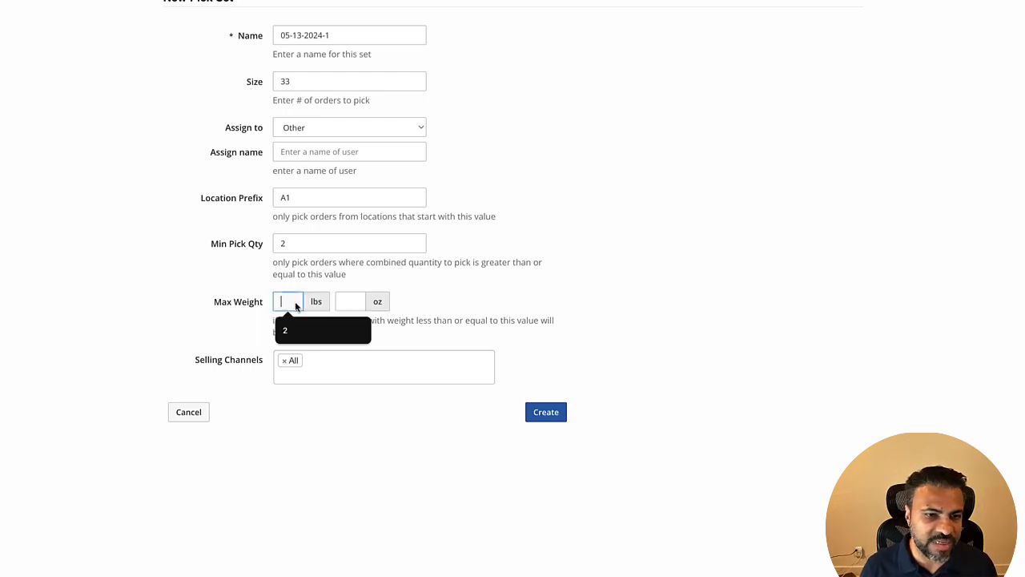
pyautogui.click(574, 306)
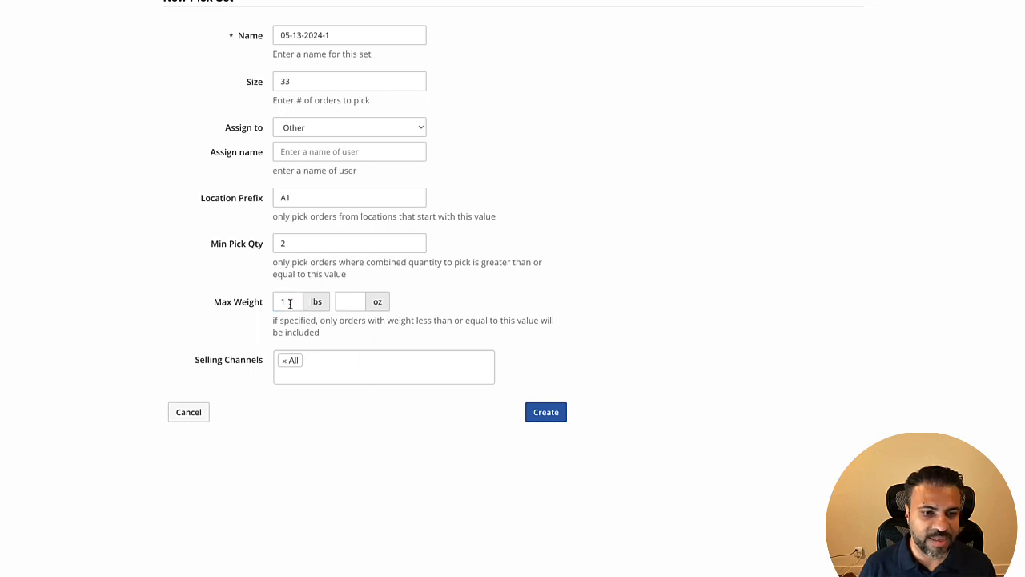
# Step: Review the available selling channels, removing All from the pick set and adding it back
pyautogui.click(280, 374)
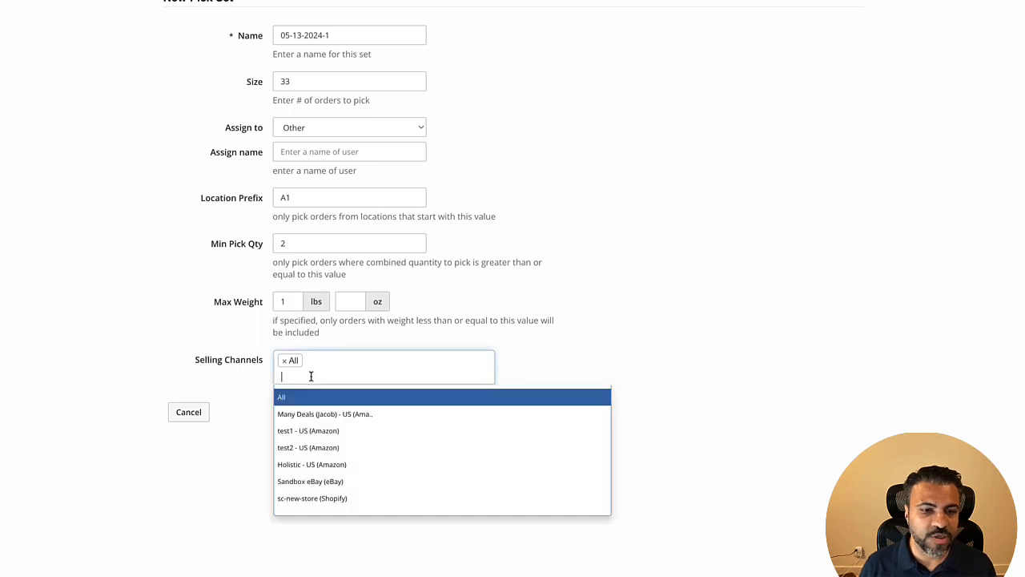
pyautogui.click(365, 343)
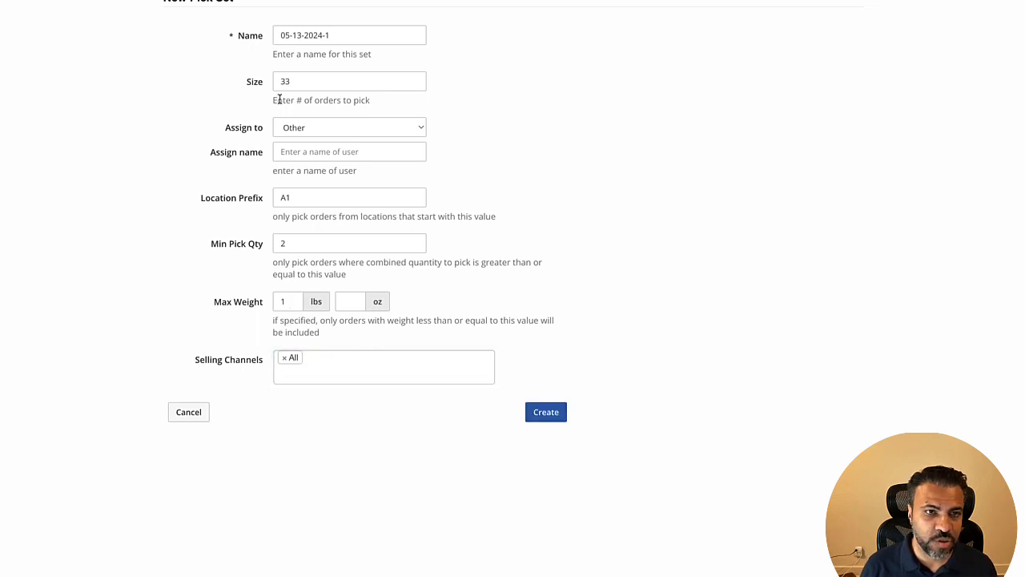
pyautogui.click(285, 360)
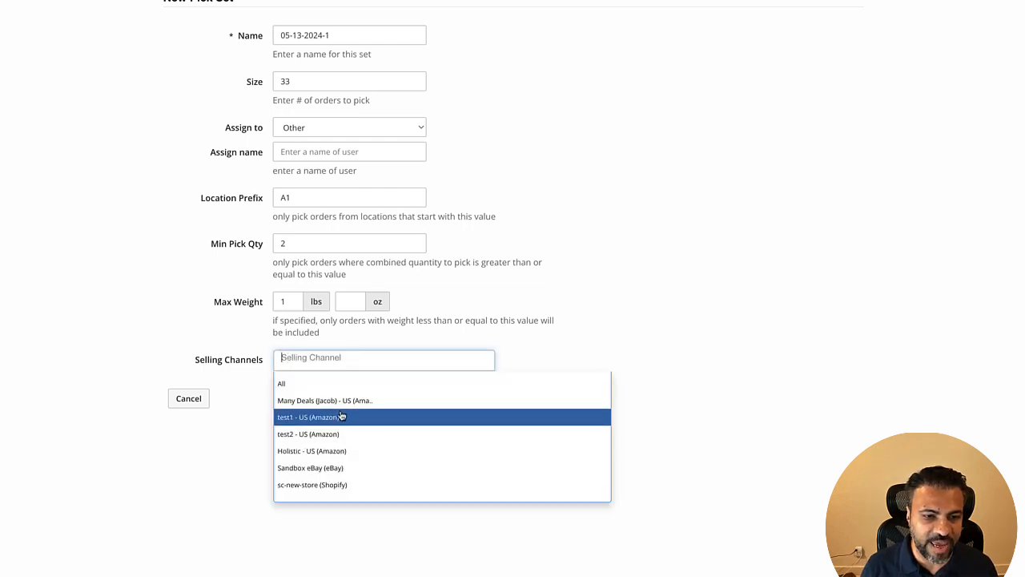
pyautogui.click(282, 388)
pyautogui.click(248, 496)
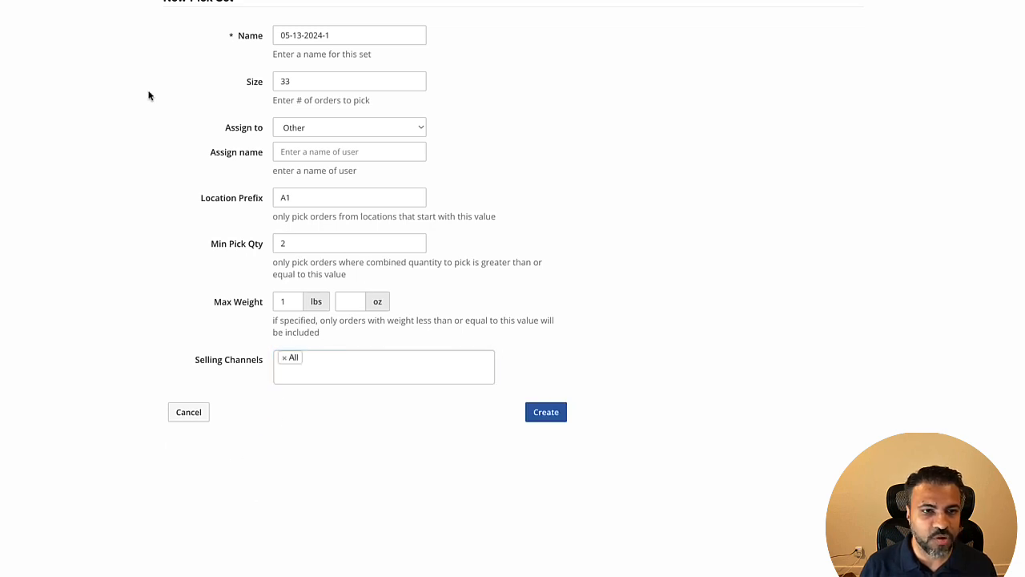
# Step: Clear the location prefix, minimum pick quantity and maximum weight, and create the pick set
pyautogui.moveTo(309, 197); pyautogui.dragTo(240, 200)
pyautogui.press('BackSpace')
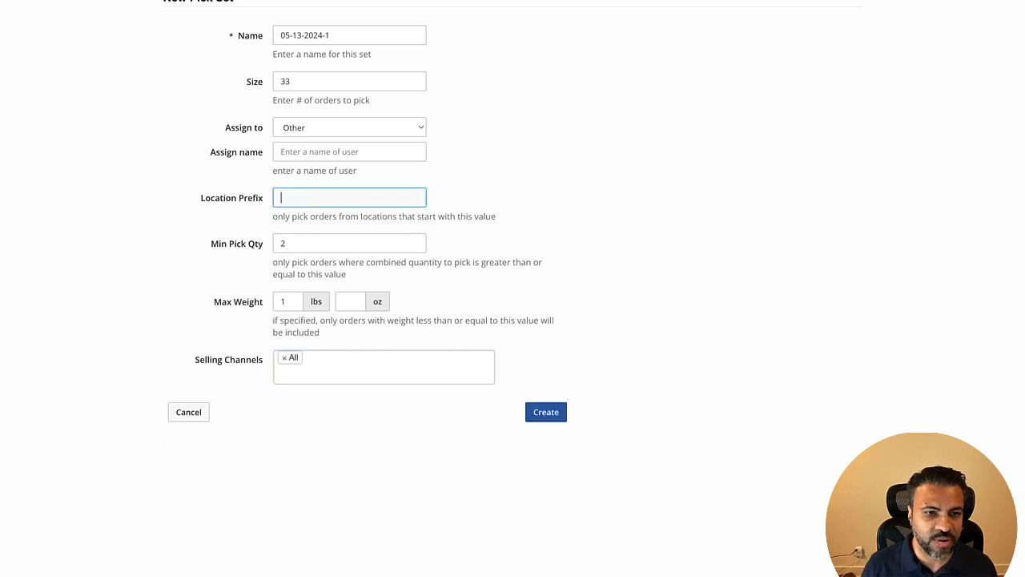
pyautogui.press('Tab')
pyautogui.press('BackSpace')
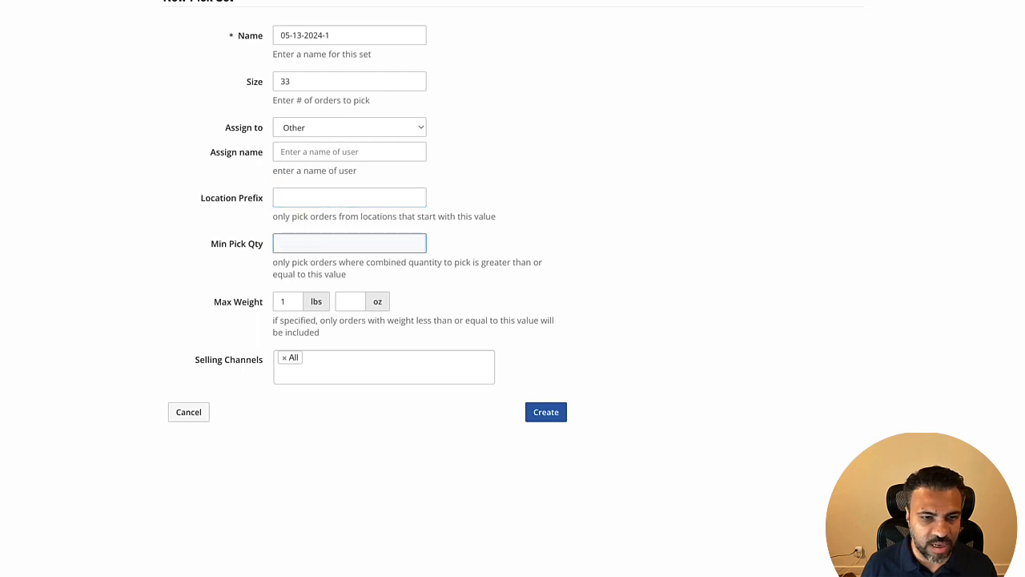
pyautogui.press('Tab')
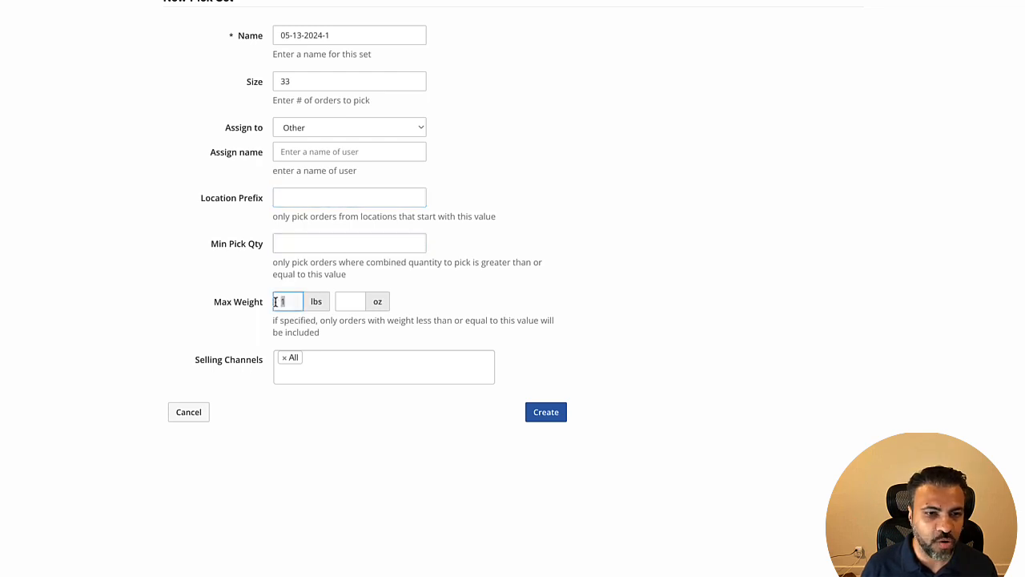
pyautogui.press('BackSpace')
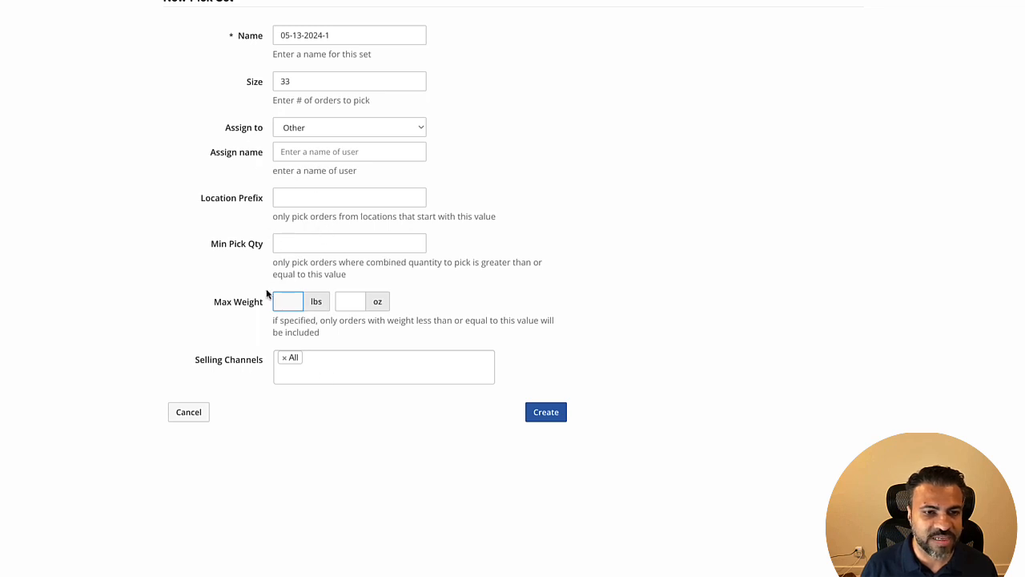
pyautogui.click(301, 448)
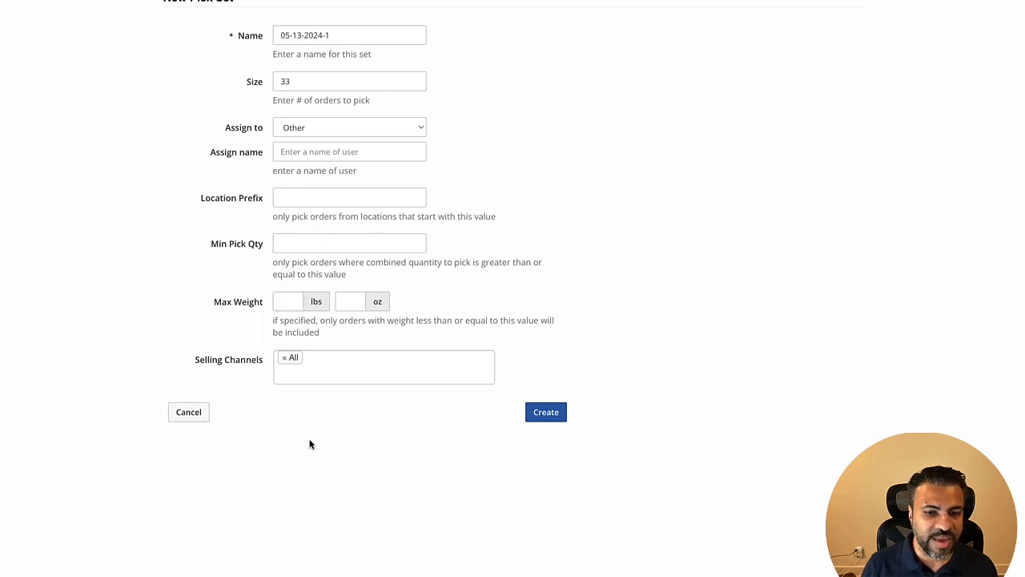
pyautogui.click(551, 418)
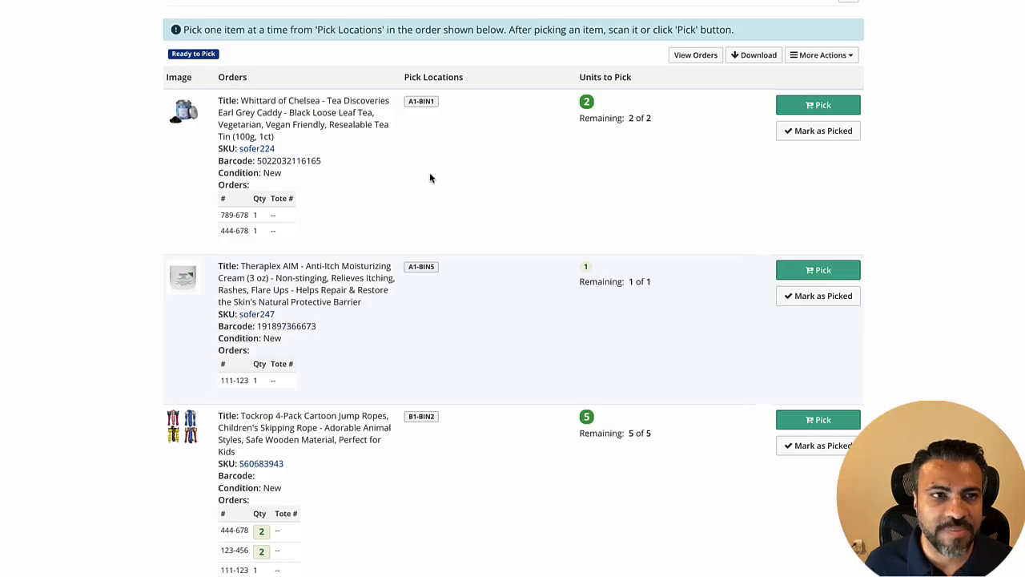
# Step: Auto-assign totes to the awaiting-shipment orders in the new pick set and confirm the operation
pyautogui.scroll(1, 429, 177)
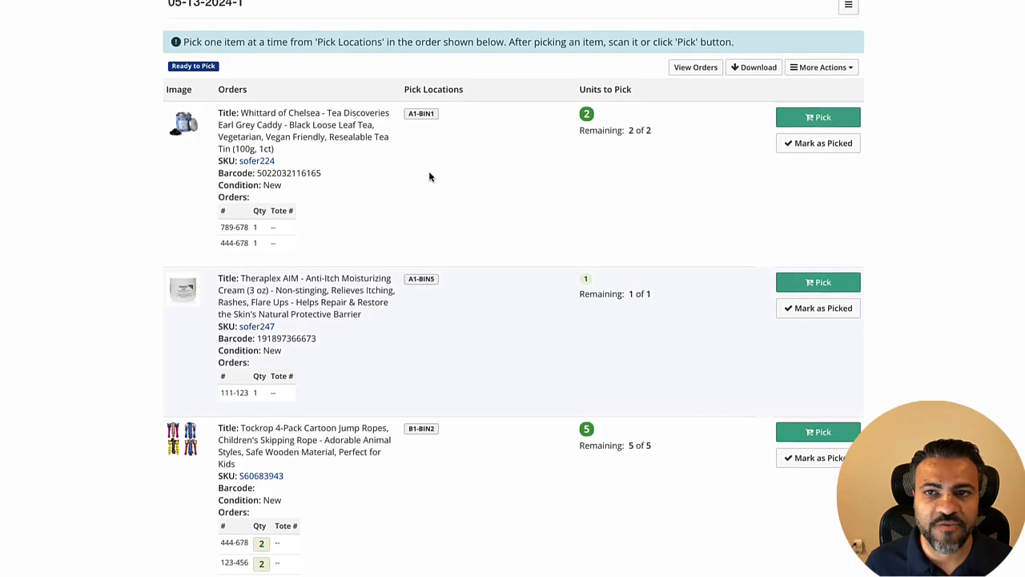
pyautogui.scroll(-1, 483, 174)
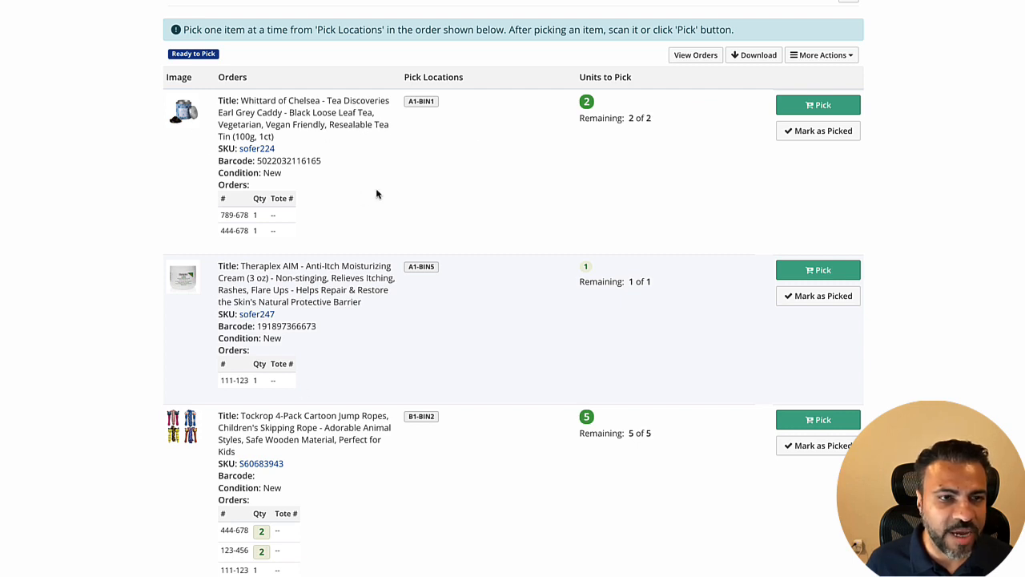
pyautogui.moveTo(190, 132)
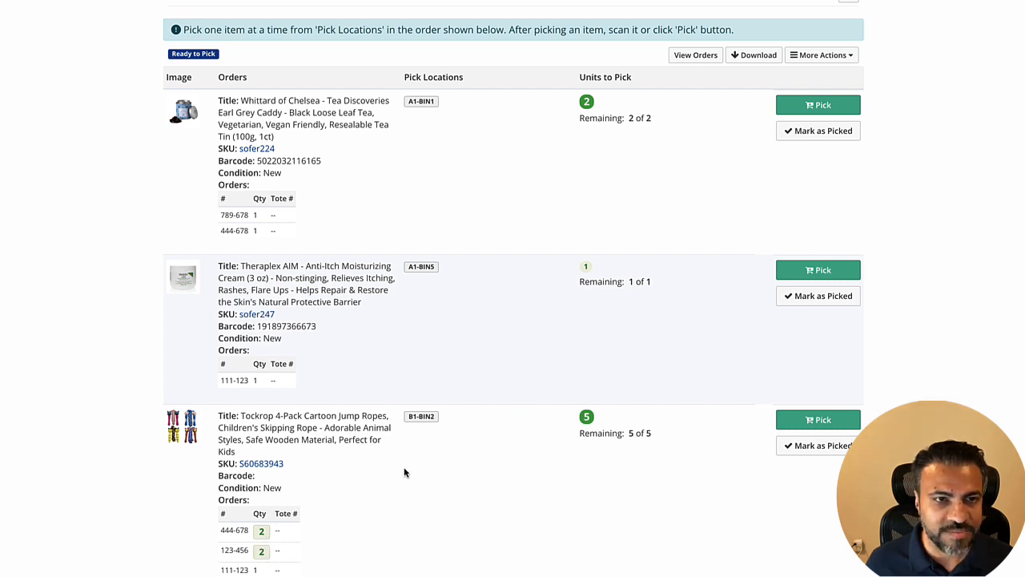
pyautogui.scroll(1, 404, 472)
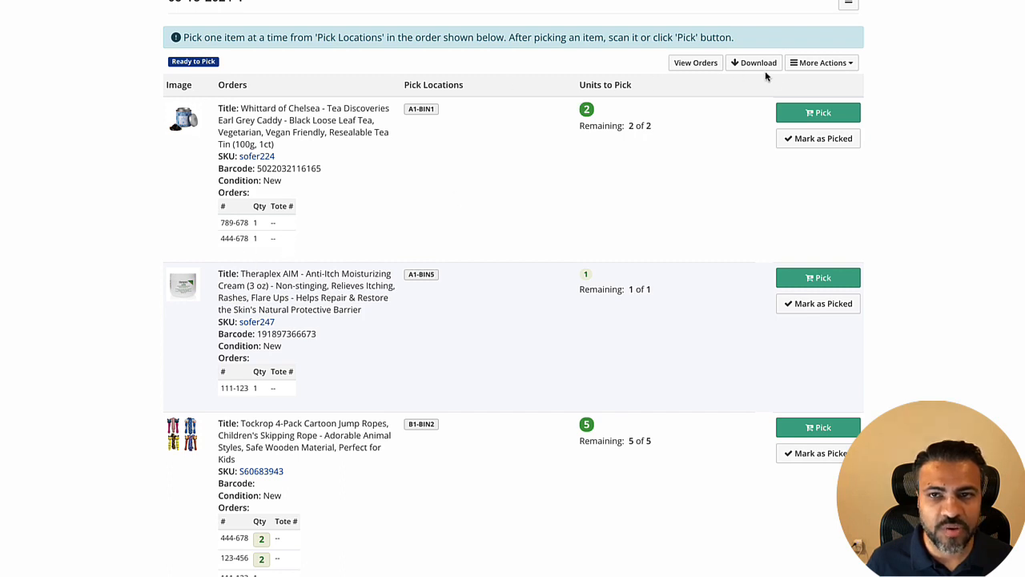
pyautogui.click(813, 64)
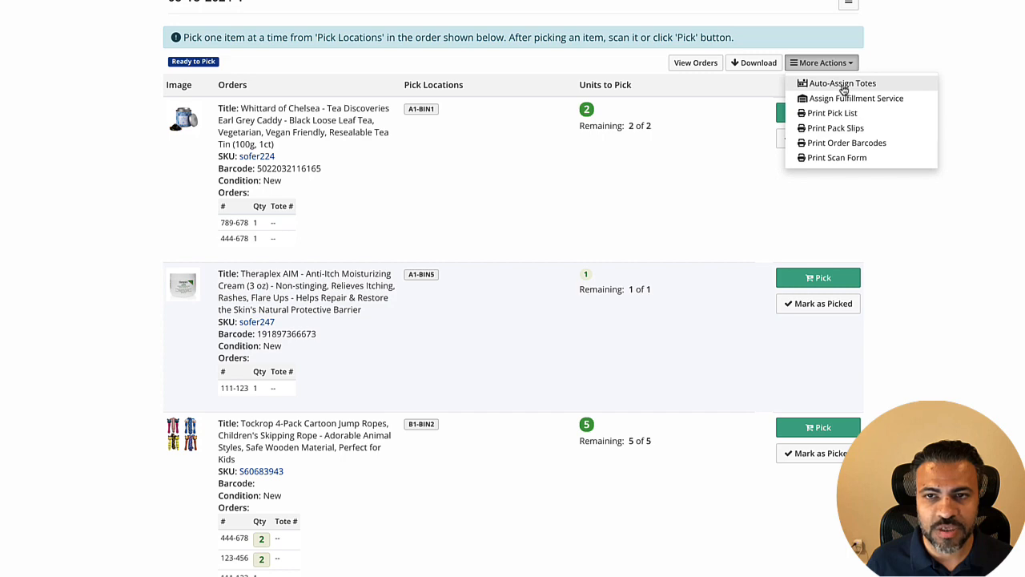
pyautogui.click(843, 84)
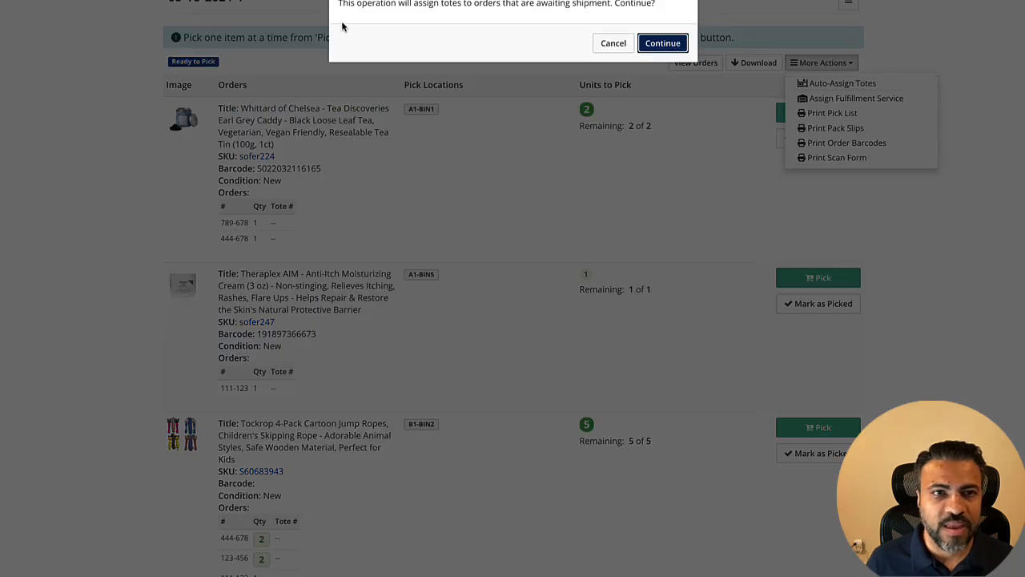
pyautogui.click(671, 44)
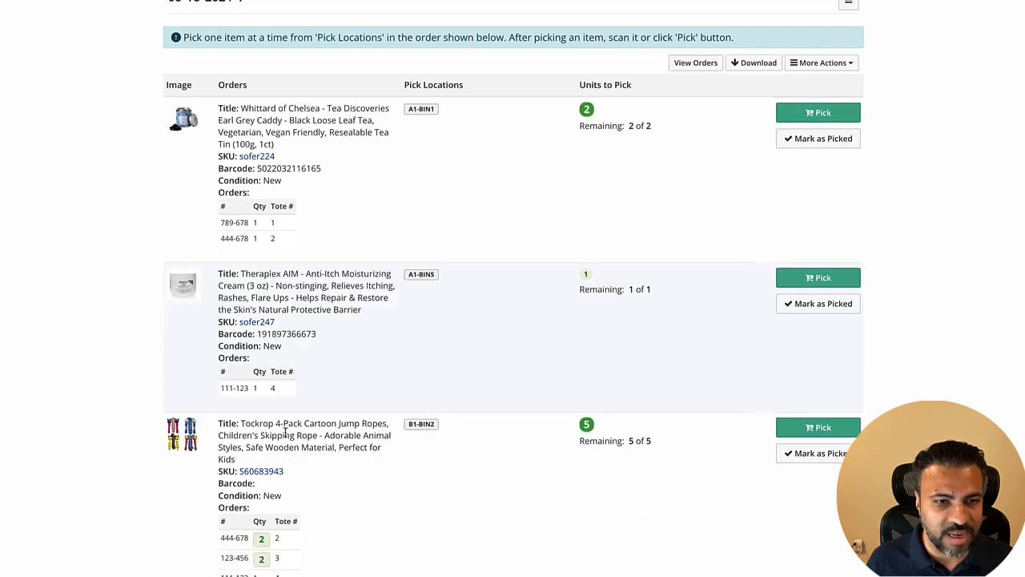
# Step: Examine the tote numbers assigned to each order under the tea, moisturizing cream and jump rope items
pyautogui.scroll(-1, 289, 231)
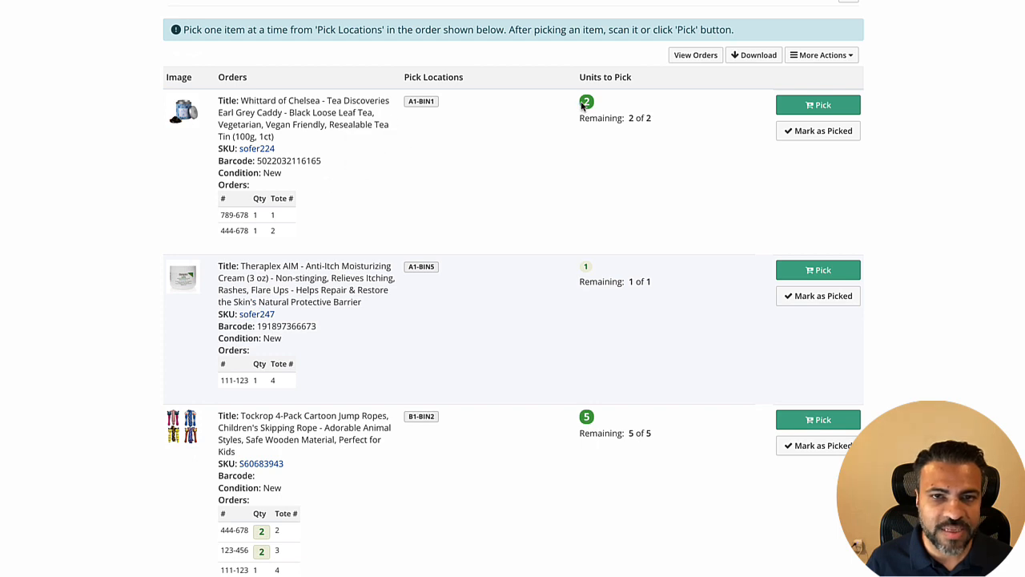
pyautogui.doubleClick(272, 217)
pyautogui.doubleClick(272, 231)
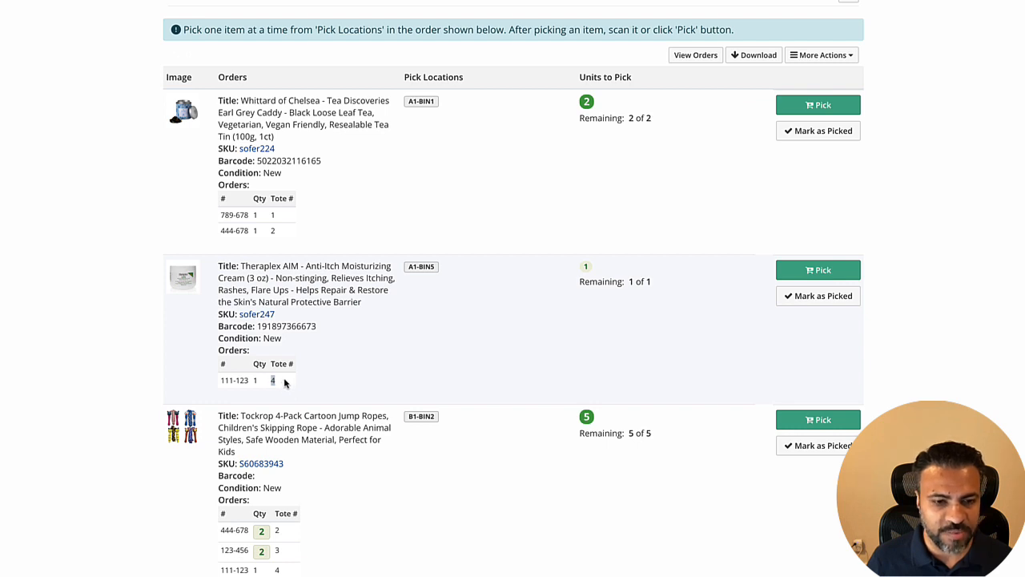
pyautogui.click(379, 494)
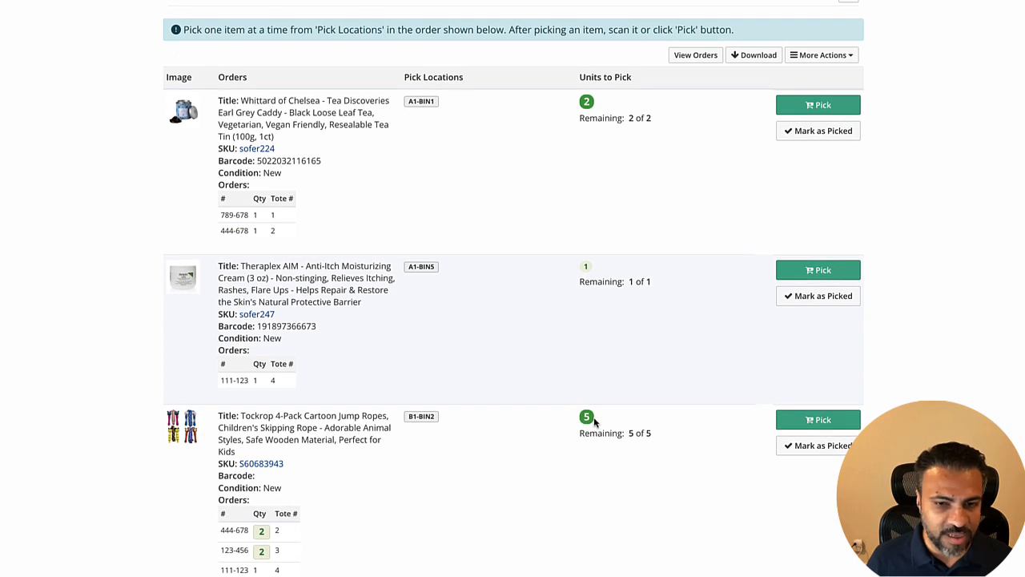
pyautogui.doubleClick(276, 532)
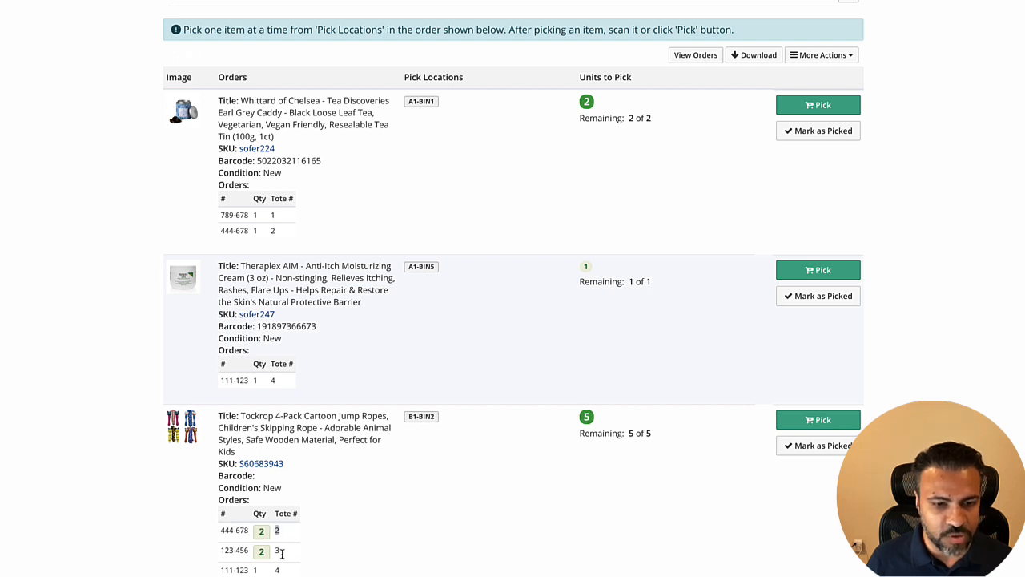
pyautogui.doubleClick(276, 551)
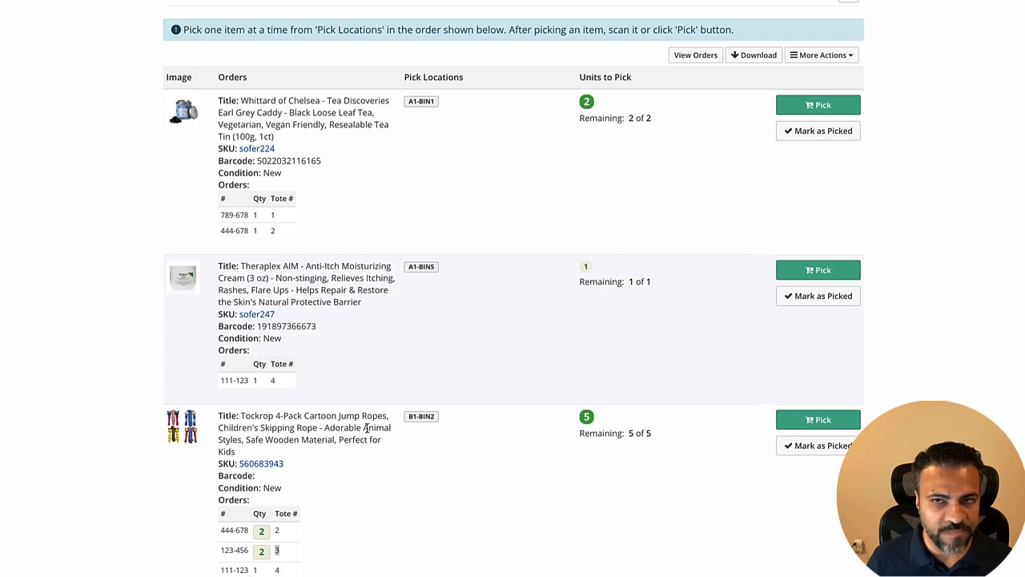
# Step: Mark the Whittard of Chelsea tea caddy and the Theraplex AIM moisturizing cream as picked
pyautogui.scroll(1, 366, 429)
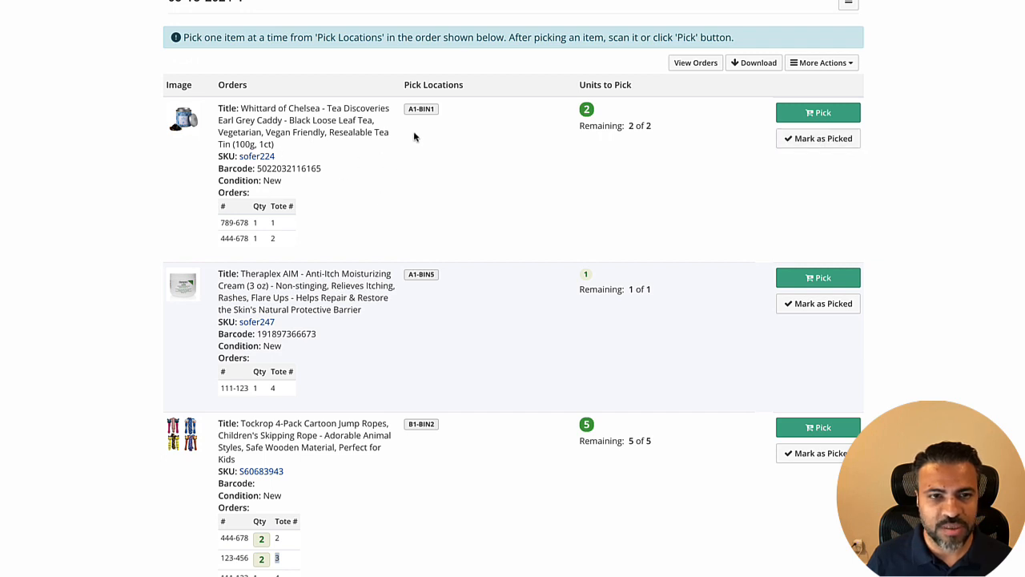
pyautogui.click(817, 138)
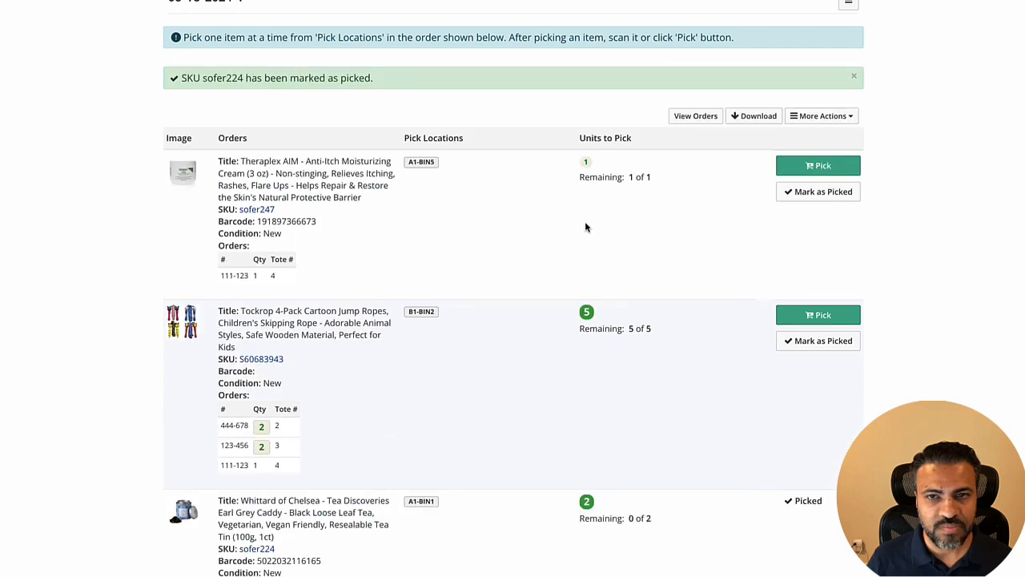
pyautogui.click(807, 194)
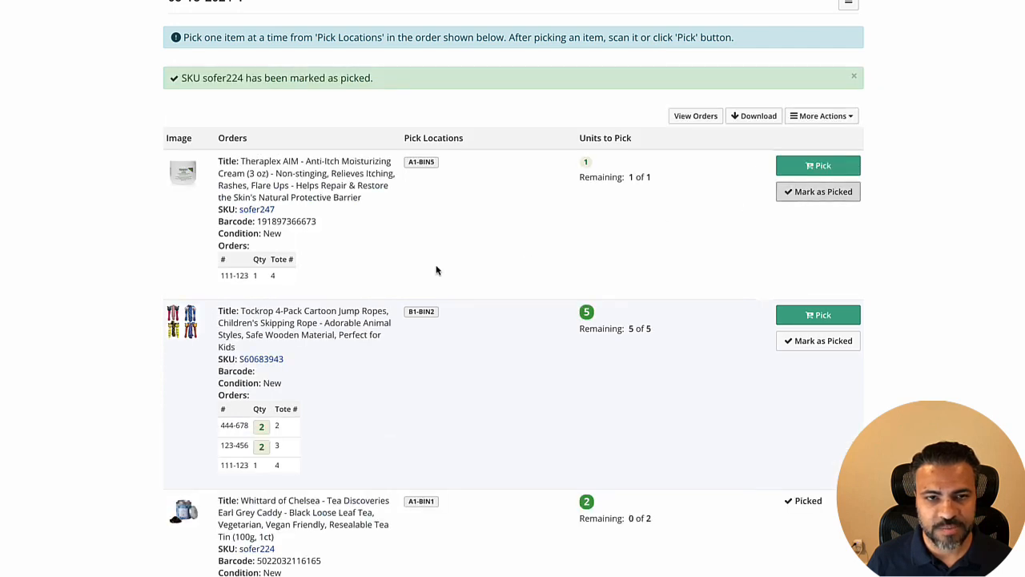
# Step: Mark the Tockrop jump ropes as picked and open the pick set's orders for shipping
pyautogui.click(813, 196)
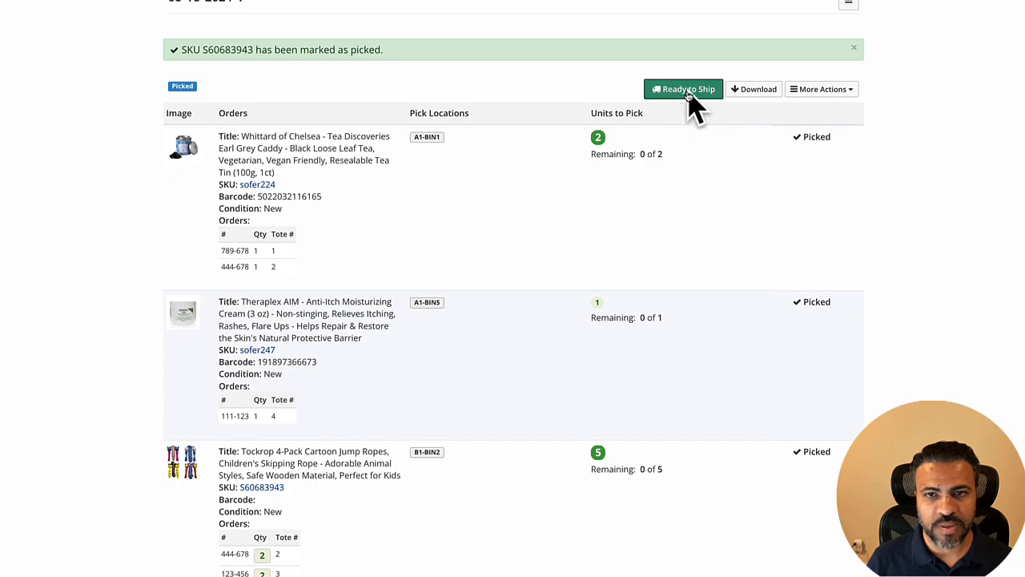
pyautogui.click(687, 89)
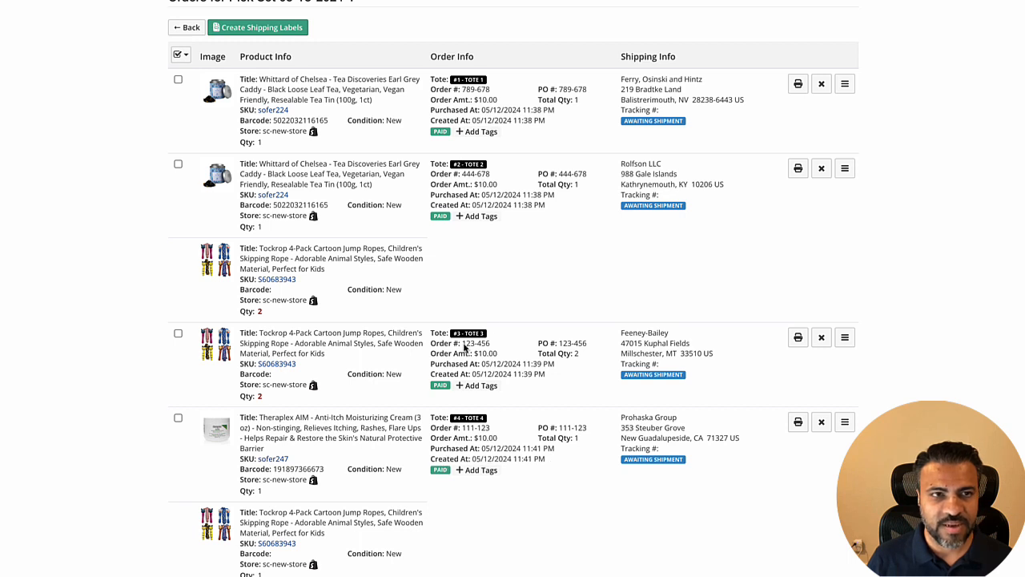
# Step: Start creating shipping labels for all orders on the page and refresh the shipments that require it
pyautogui.click(180, 56)
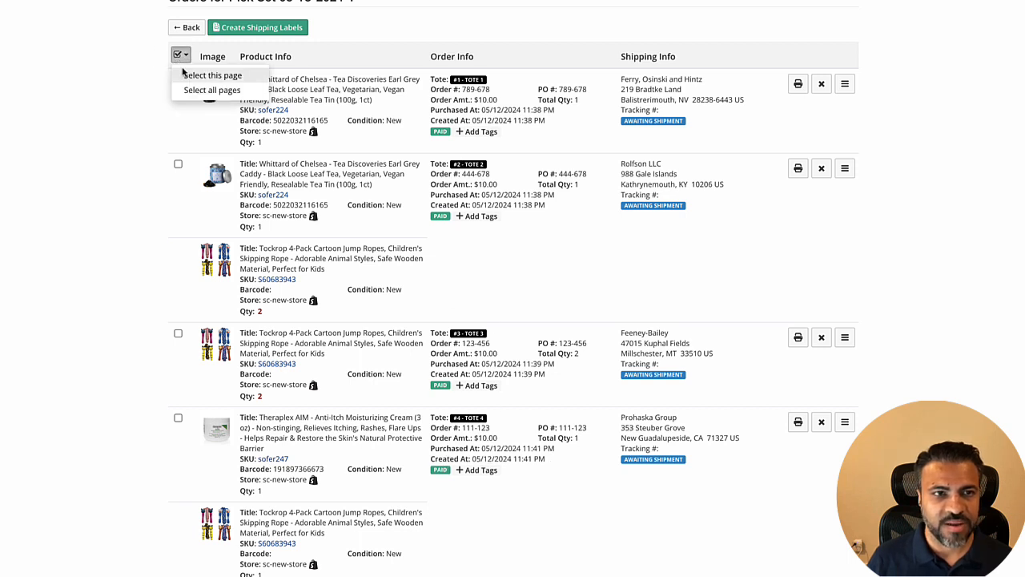
pyautogui.click(187, 74)
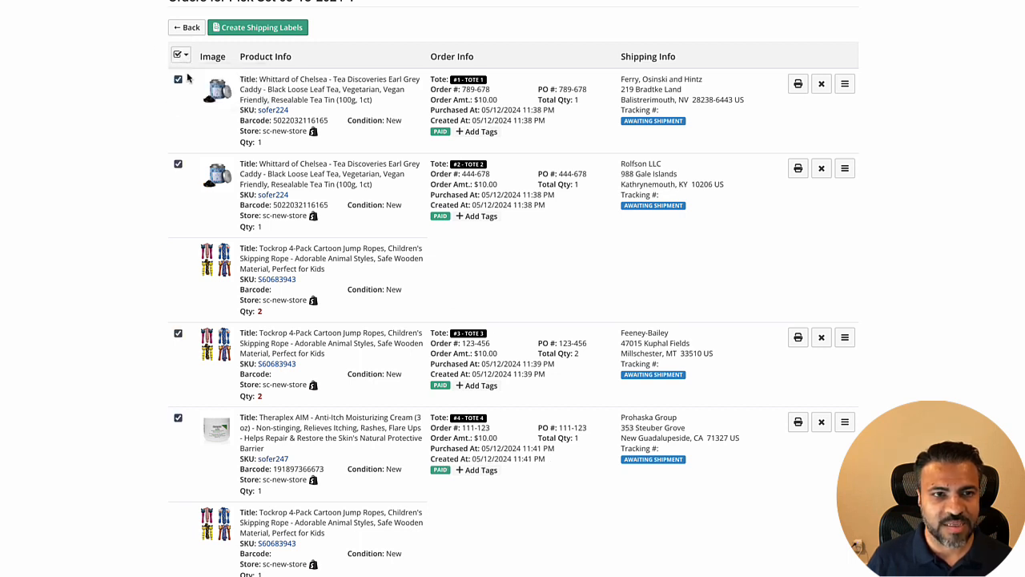
pyautogui.click(258, 33)
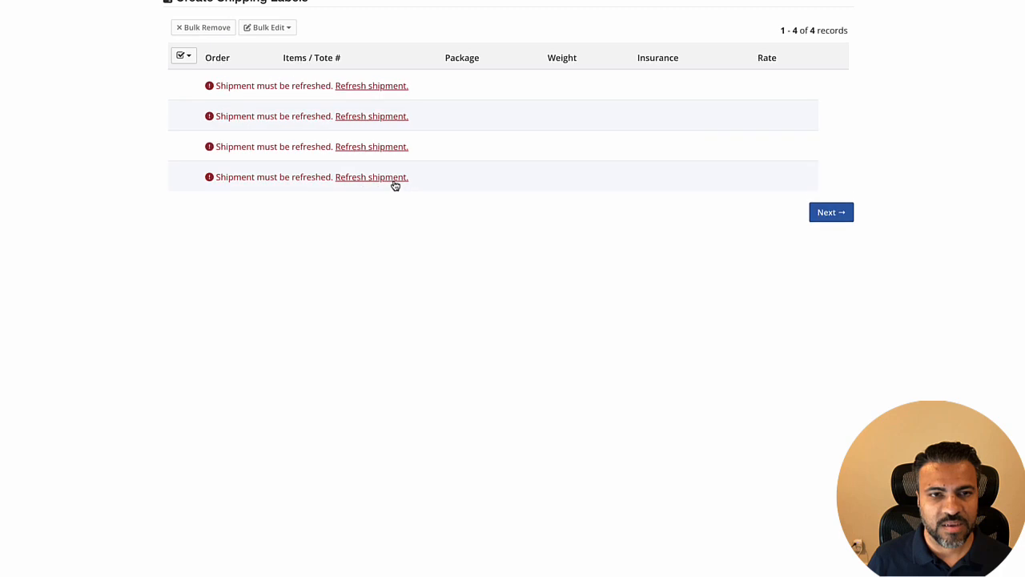
pyautogui.click(354, 87)
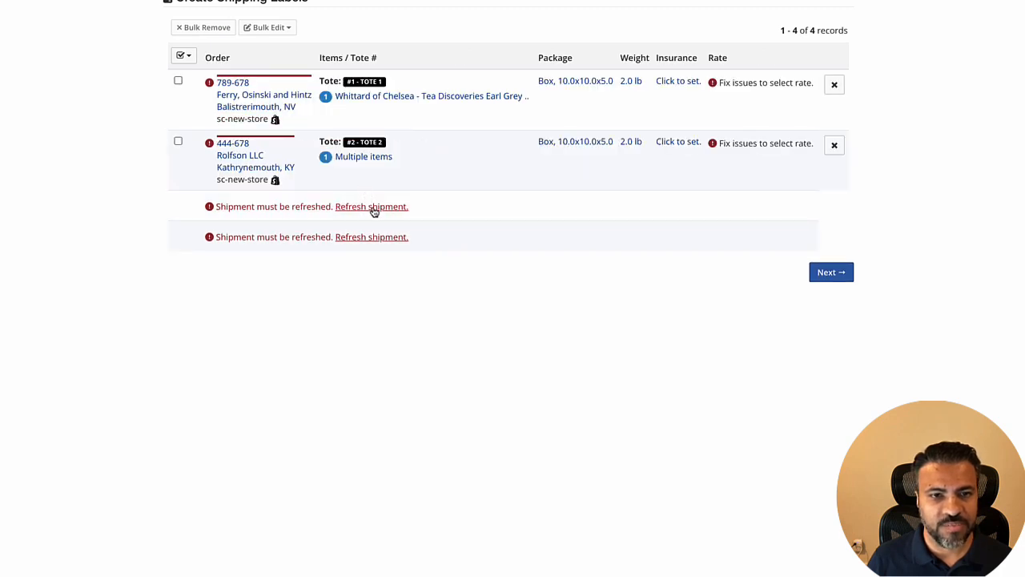
pyautogui.click(404, 206)
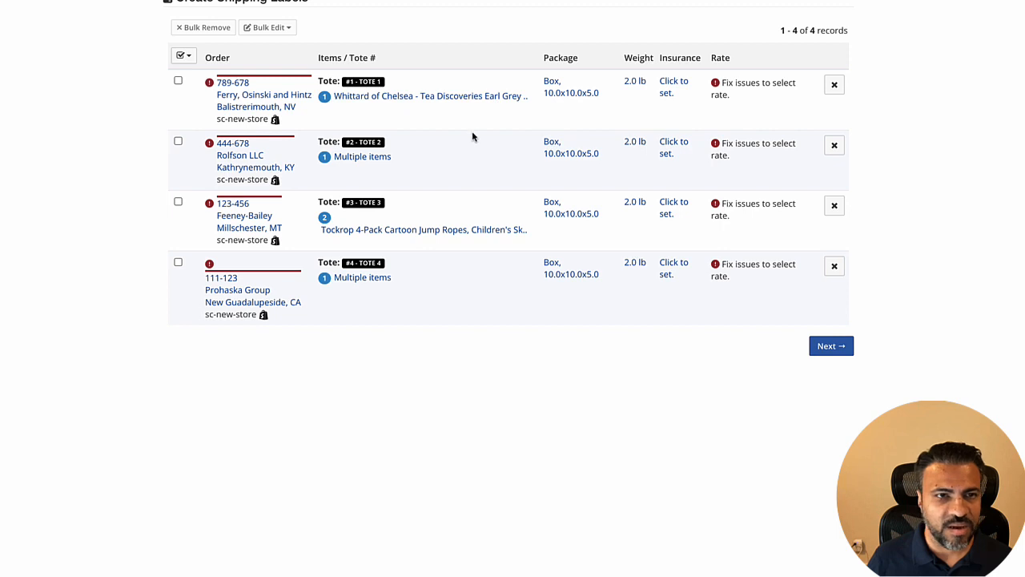
# Step: Mark the recipient addresses of all four shipments as valid and proceed to purchase their shipping labels
pyautogui.click(244, 94)
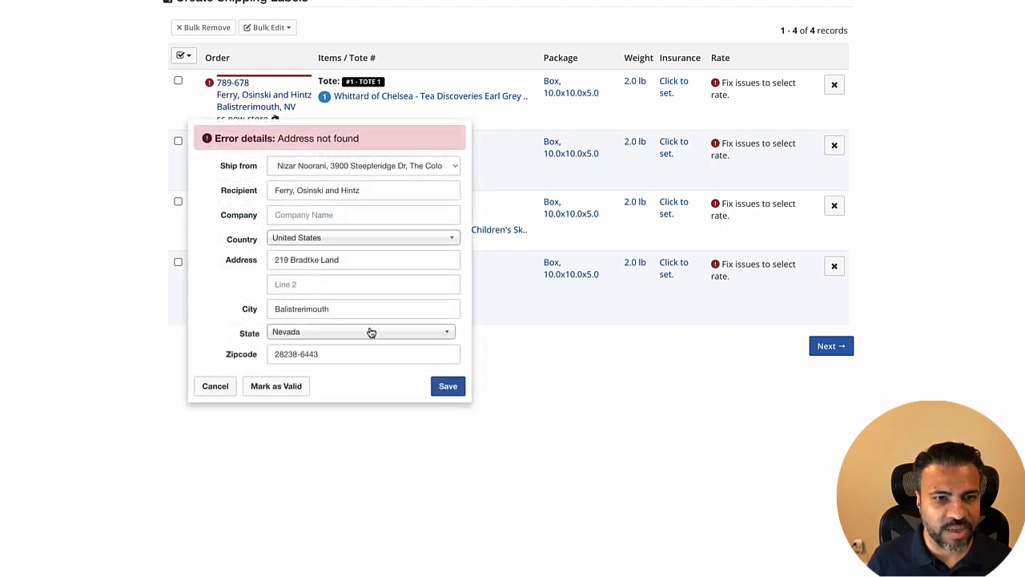
pyautogui.click(273, 386)
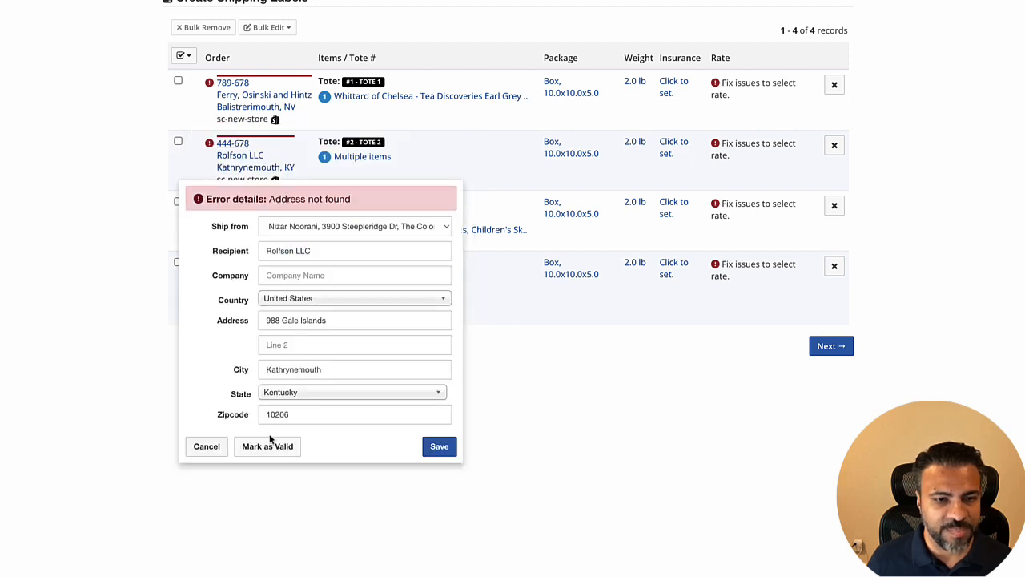
pyautogui.click(269, 444)
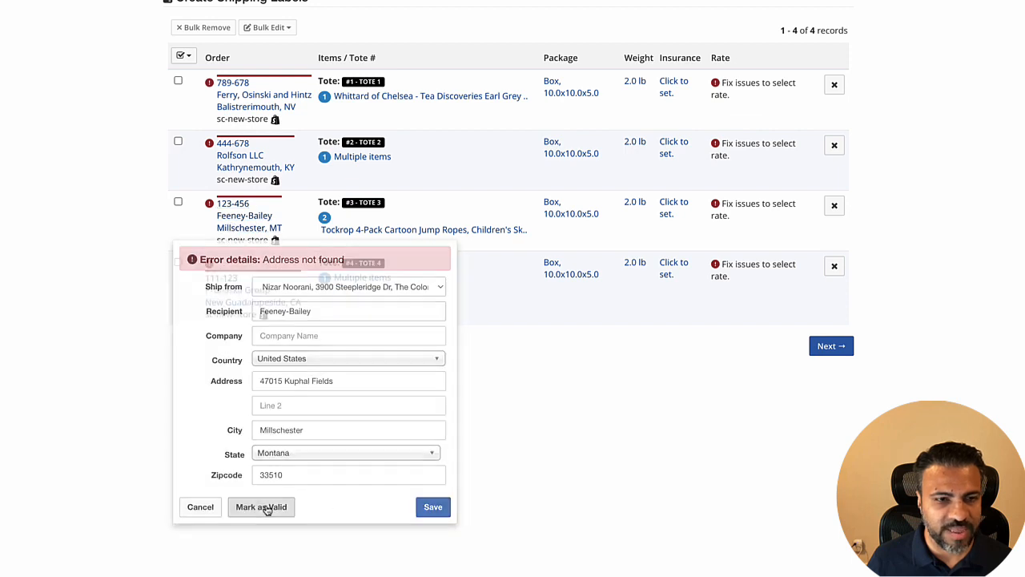
pyautogui.click(264, 507)
pyautogui.click(229, 303)
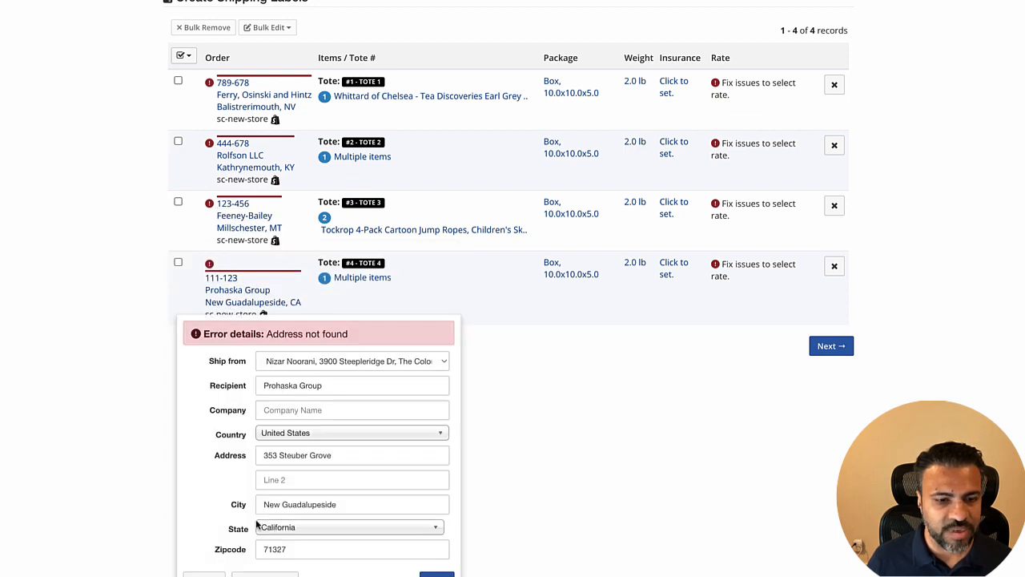
pyautogui.click(265, 574)
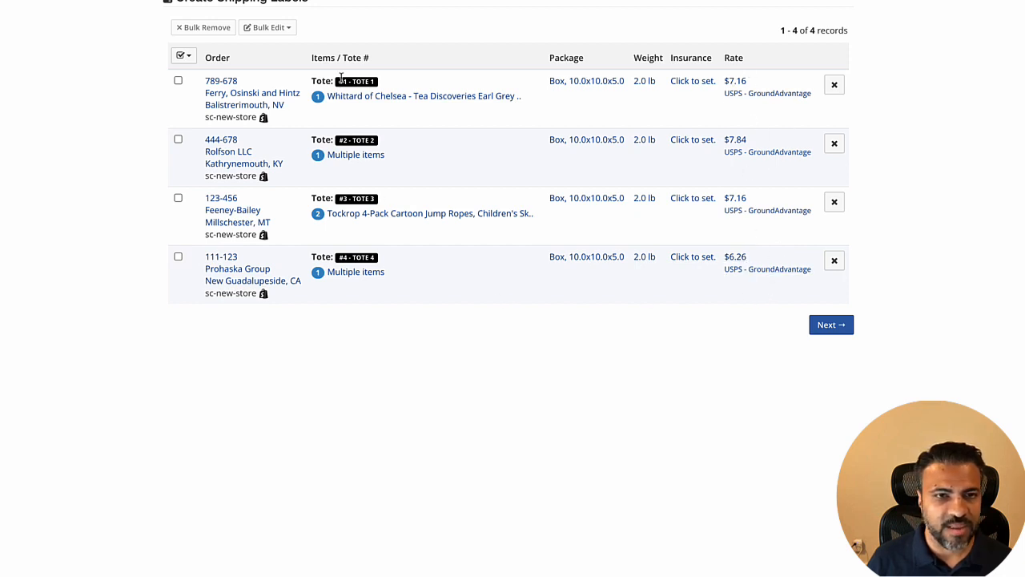
pyautogui.click(831, 326)
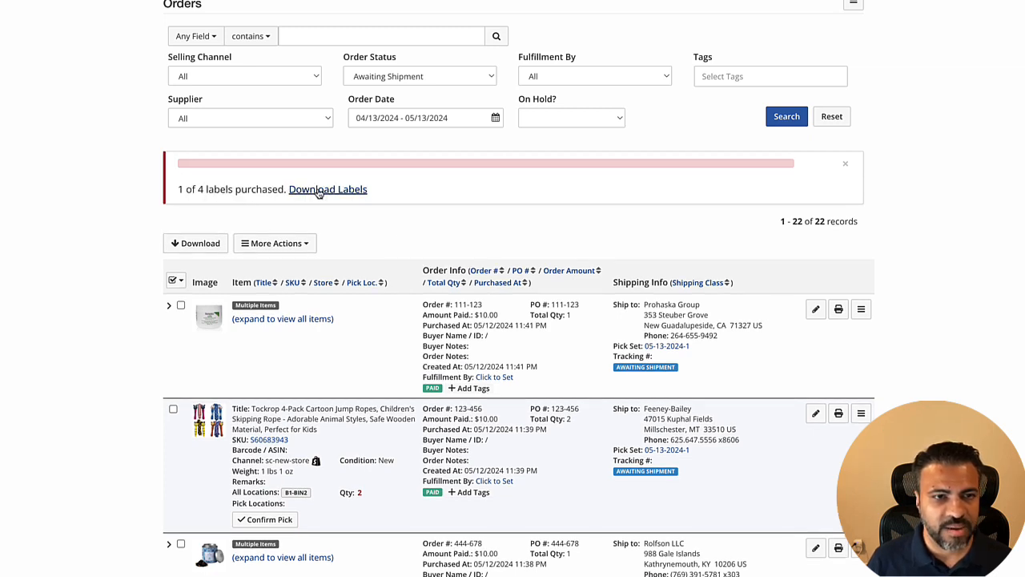
# Step: Download the labels of batch 10 from the shipment batches, saving them as batch_10_labels (1) in Downloads
pyautogui.click(323, 190)
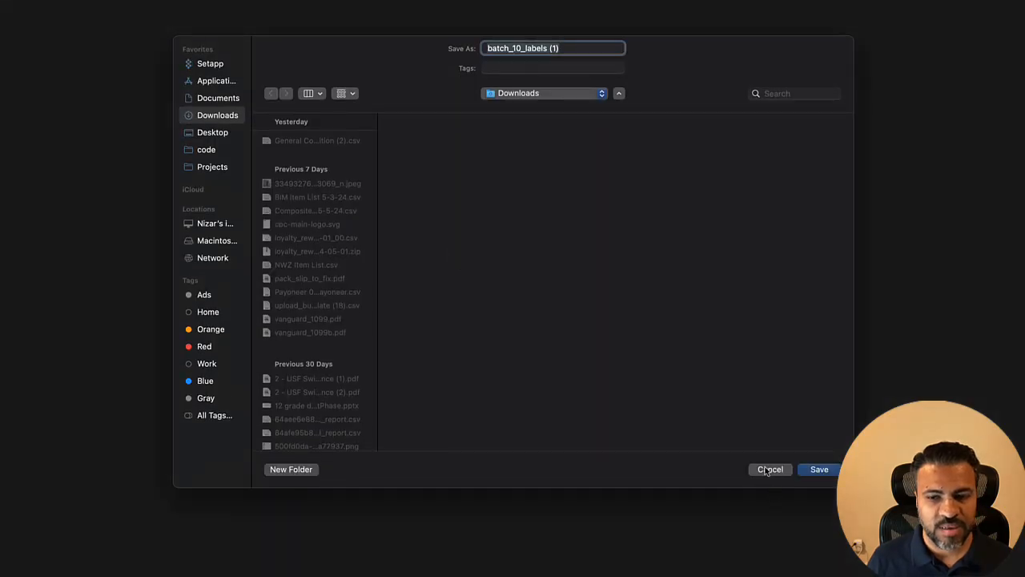
pyautogui.click(769, 469)
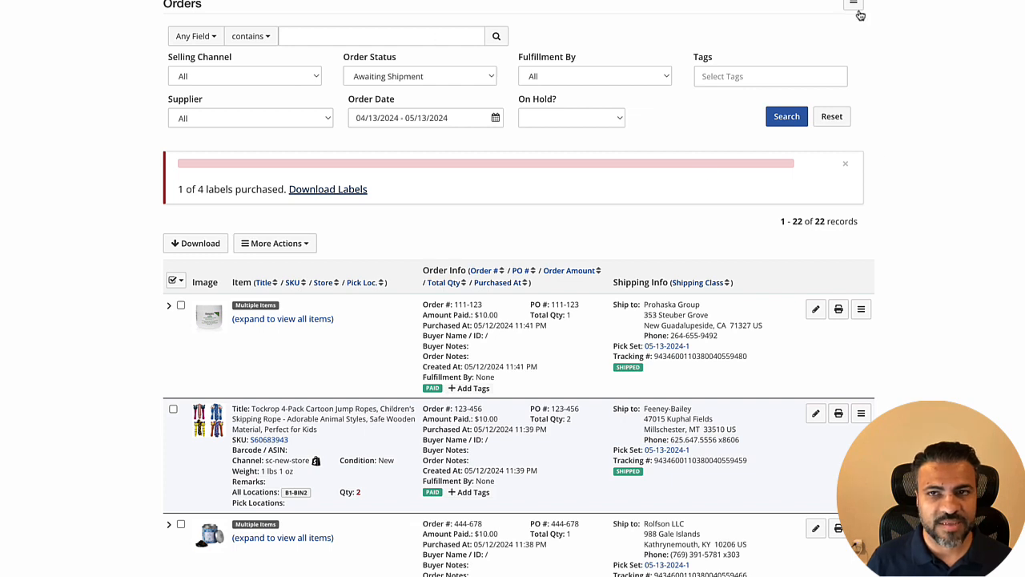
pyautogui.click(853, 5)
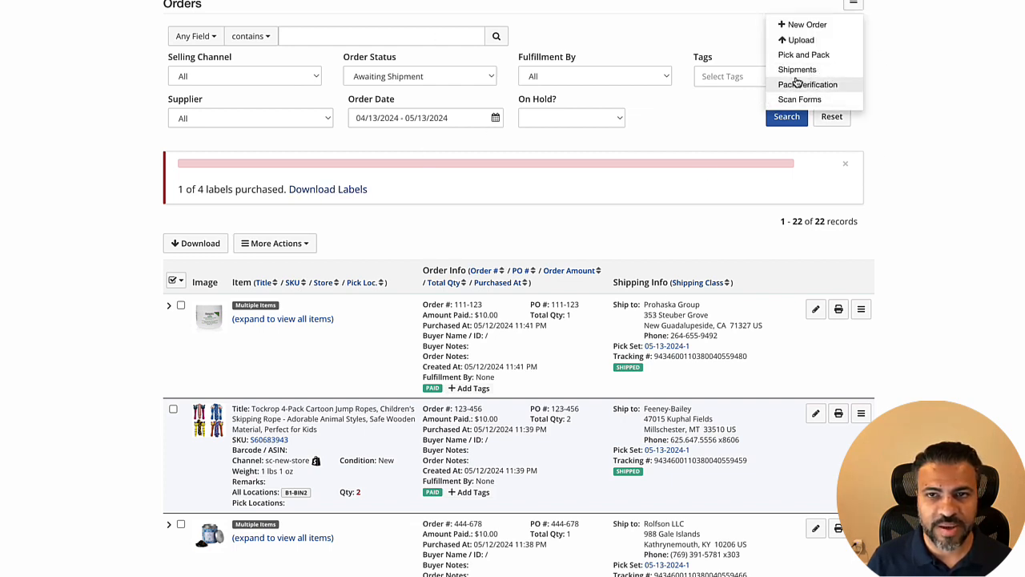
pyautogui.click(798, 71)
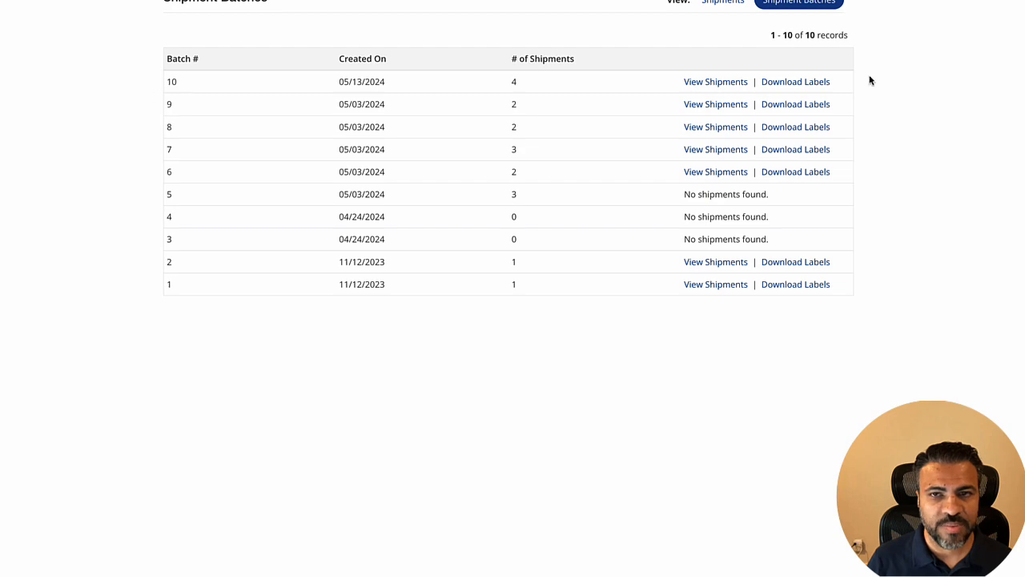
pyautogui.click(805, 83)
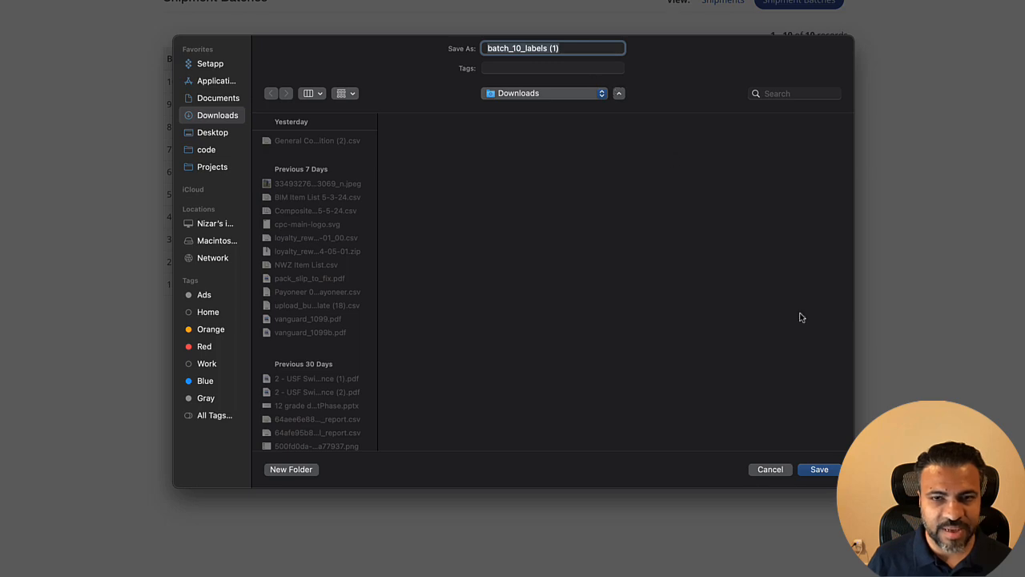
pyautogui.click(821, 469)
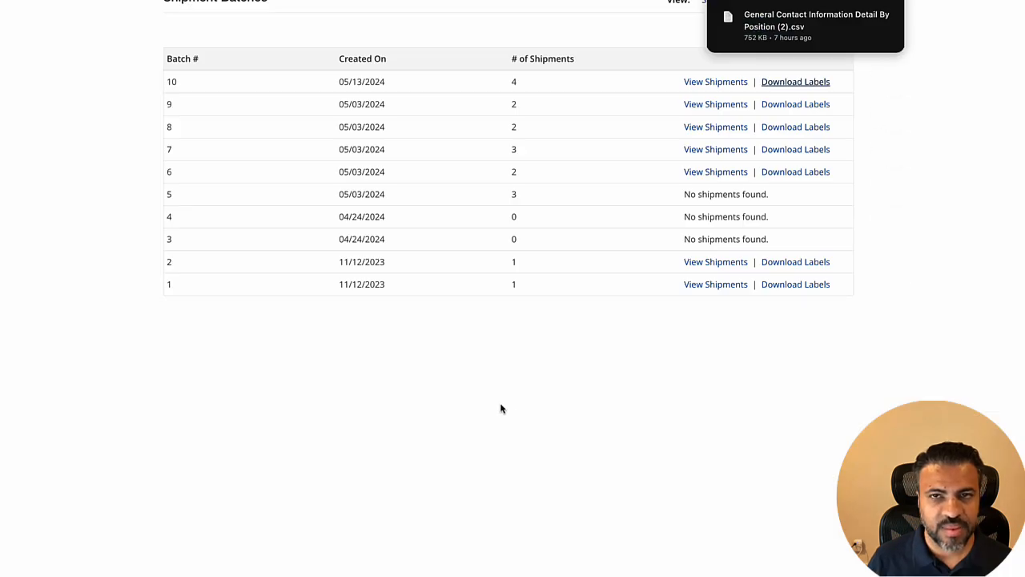
# Step: Open the downloaded labels and examine the tote number, SKU and quantity printed on each of the four pages
pyautogui.click(801, 2)
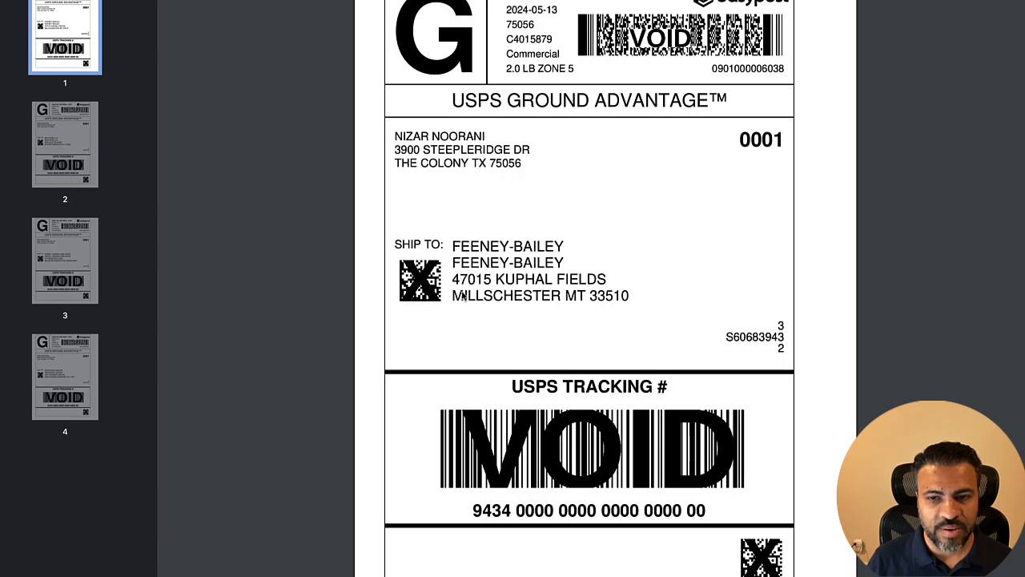
pyautogui.scroll(-1, 462, 296)
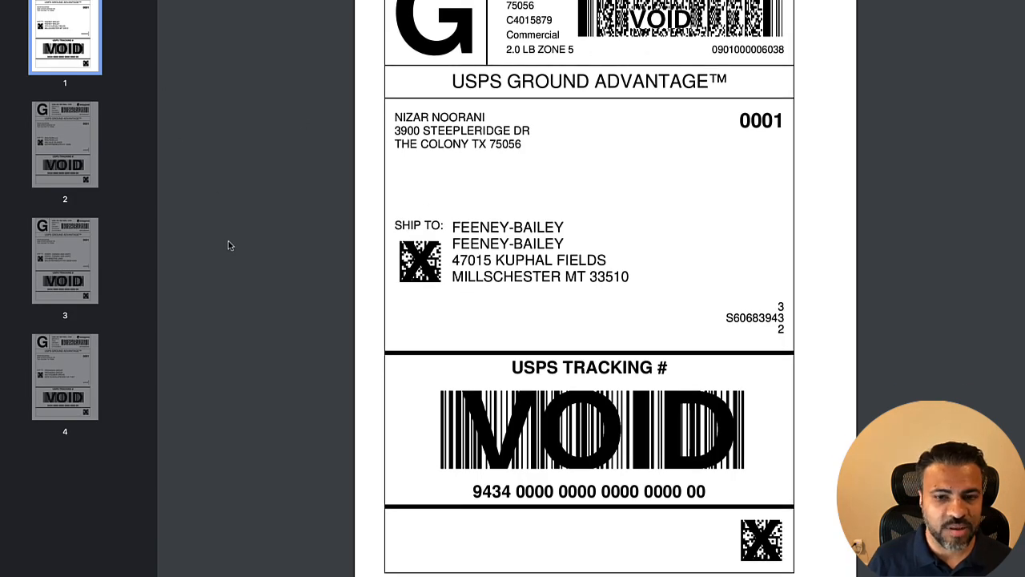
pyautogui.click(79, 183)
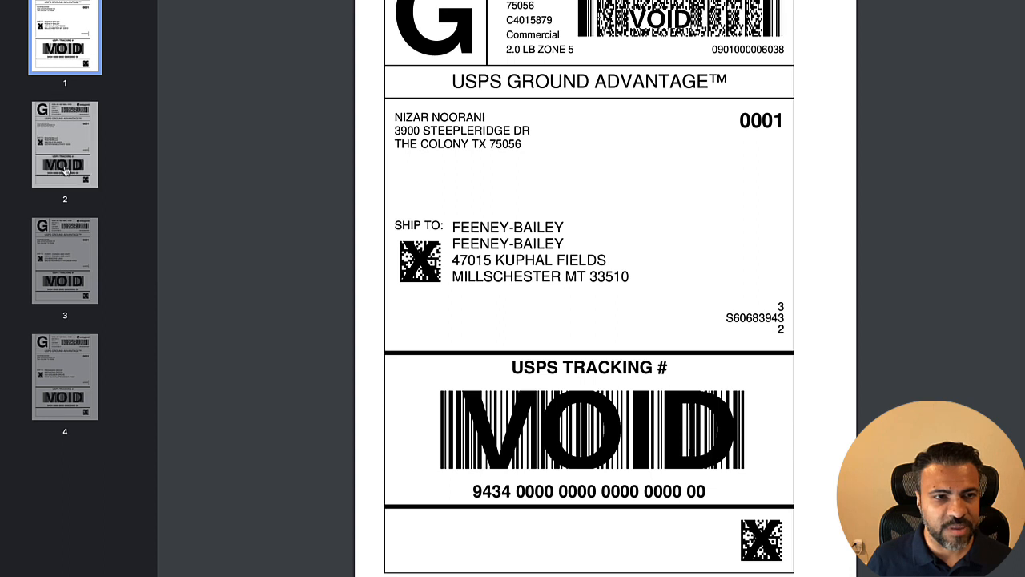
pyautogui.click(77, 277)
pyautogui.click(77, 387)
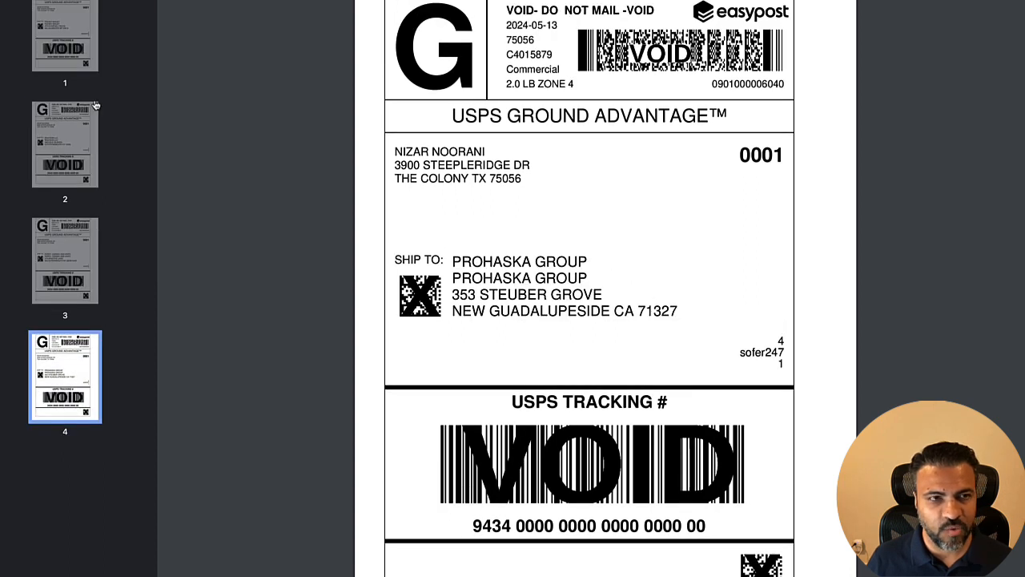
pyautogui.click(76, 40)
pyautogui.scroll(-2, 494, 220)
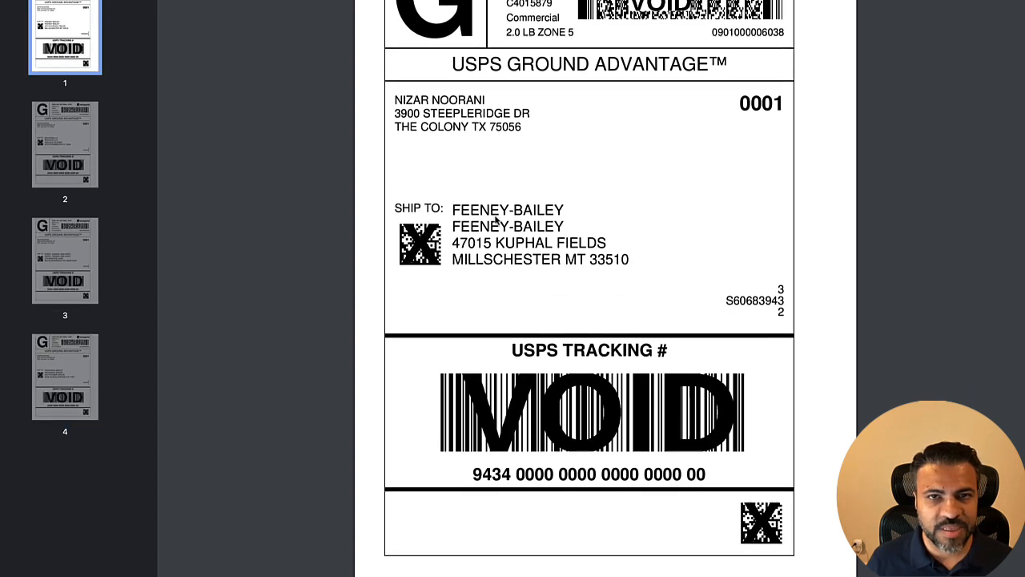
pyautogui.scroll(-1, 558, 204)
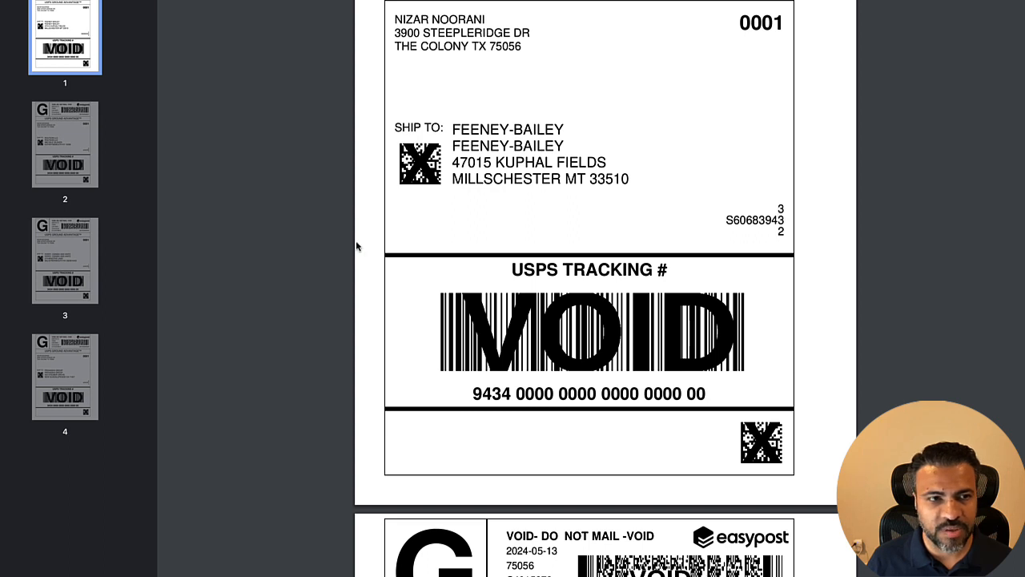
pyautogui.click(74, 412)
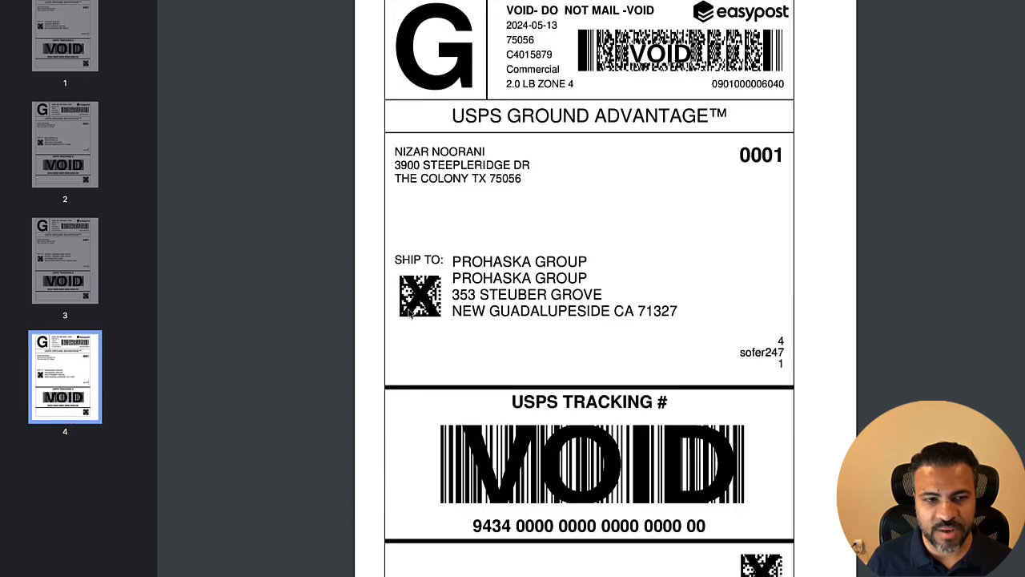
pyautogui.click(78, 261)
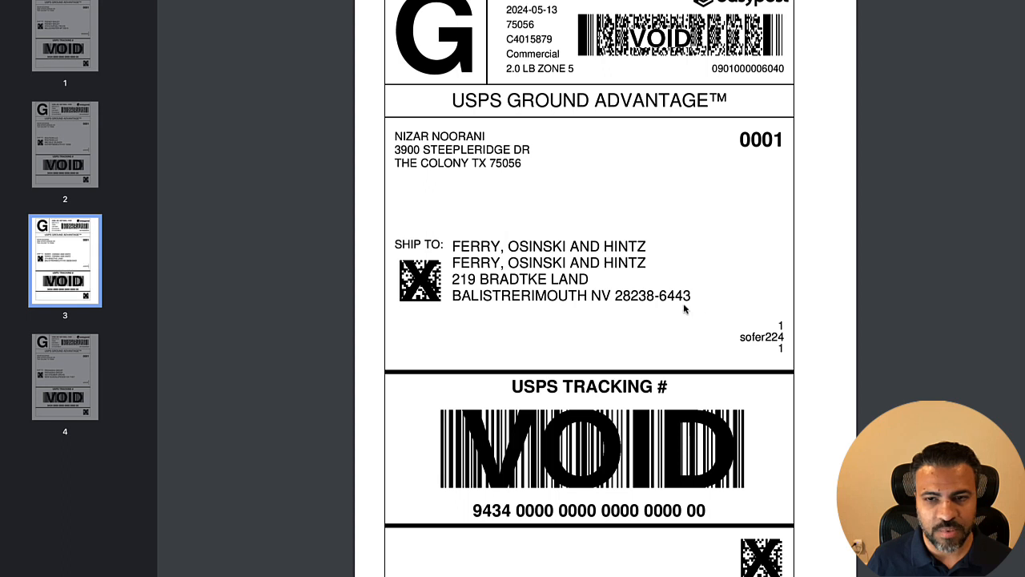
pyautogui.click(50, 143)
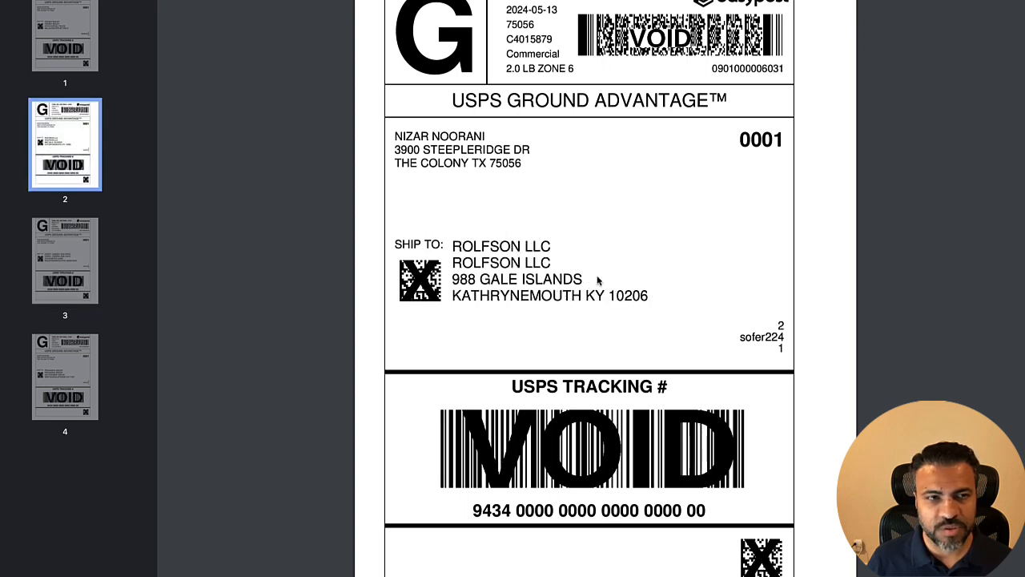
pyautogui.click(64, 414)
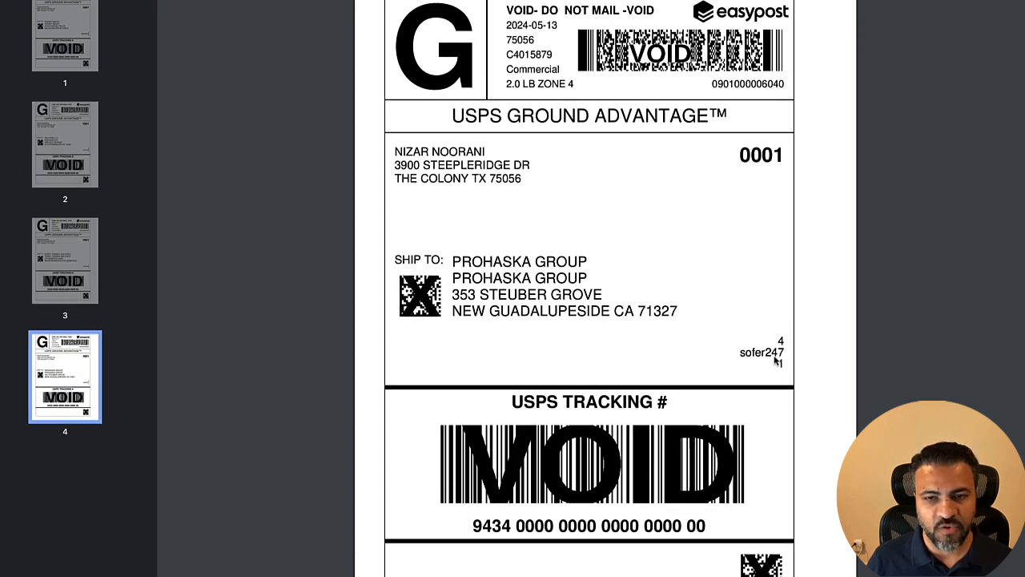
pyautogui.click(108, 64)
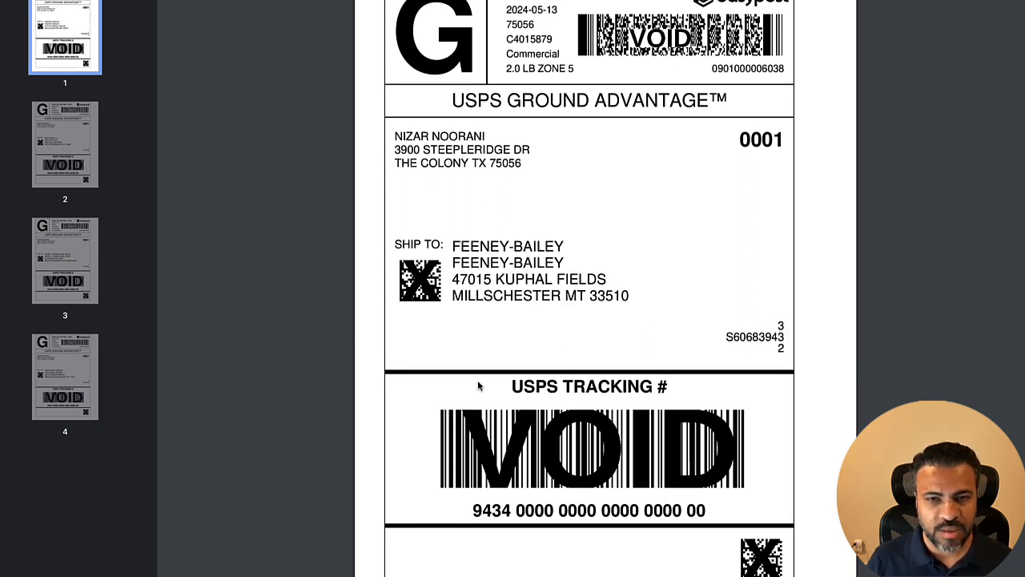
pyautogui.scroll(-5, 658, 362)
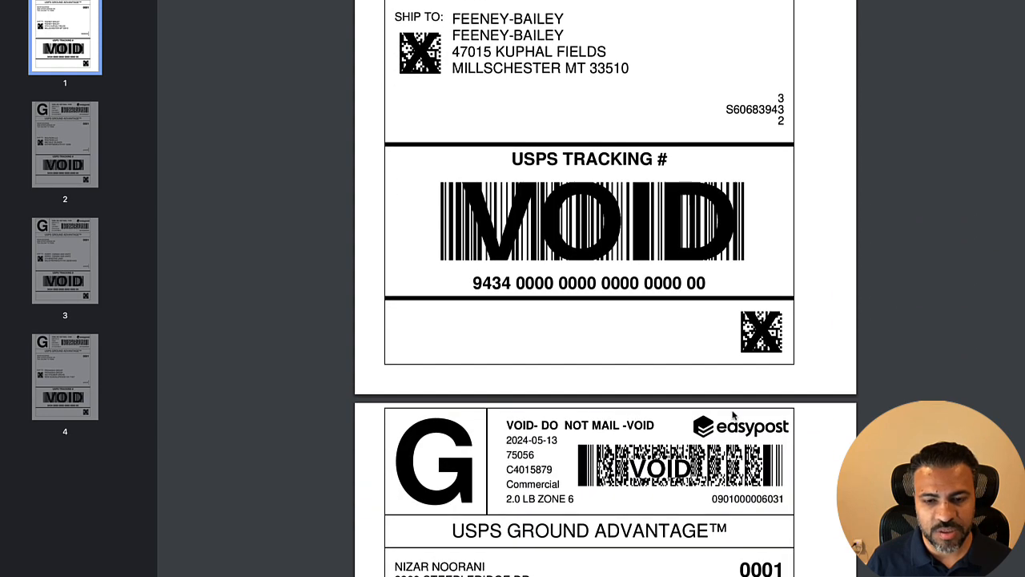
pyautogui.scroll(-8, 735, 418)
pyautogui.scroll(10, 736, 418)
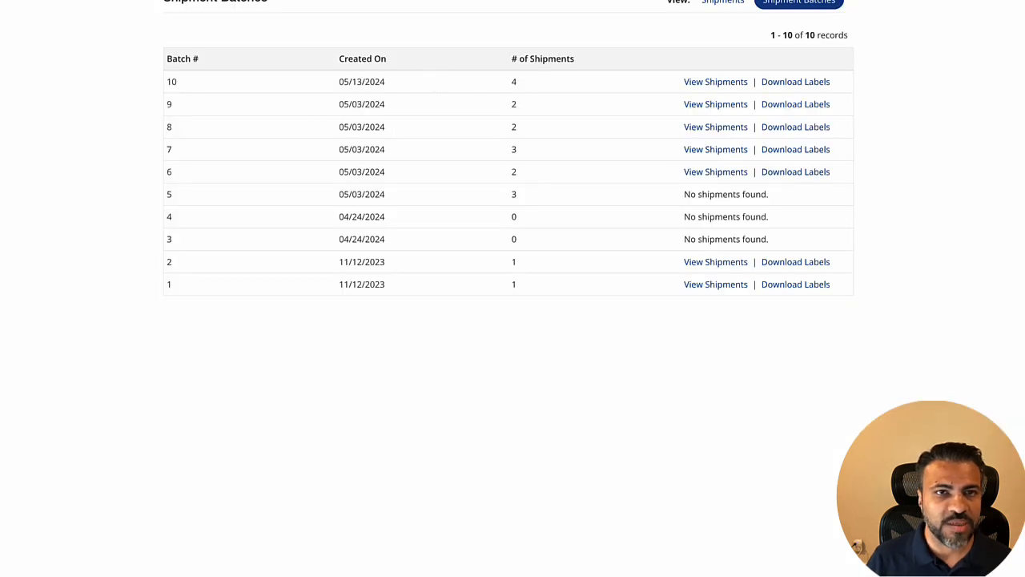
# Step: Return to the orders and open the Pick and Pack list of pick sets
pyautogui.click(468, 0)
pyautogui.click(851, 196)
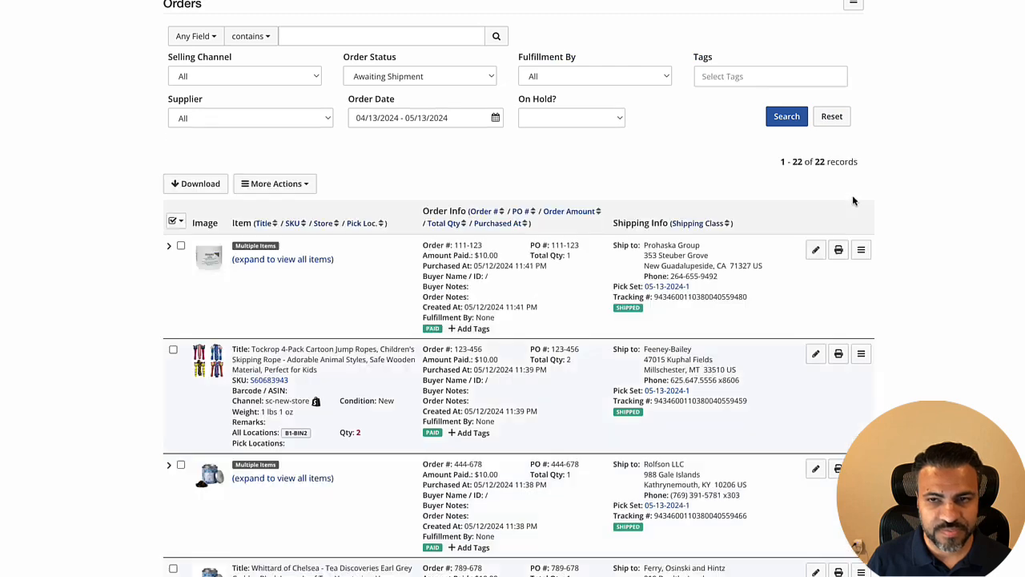
pyautogui.click(852, 4)
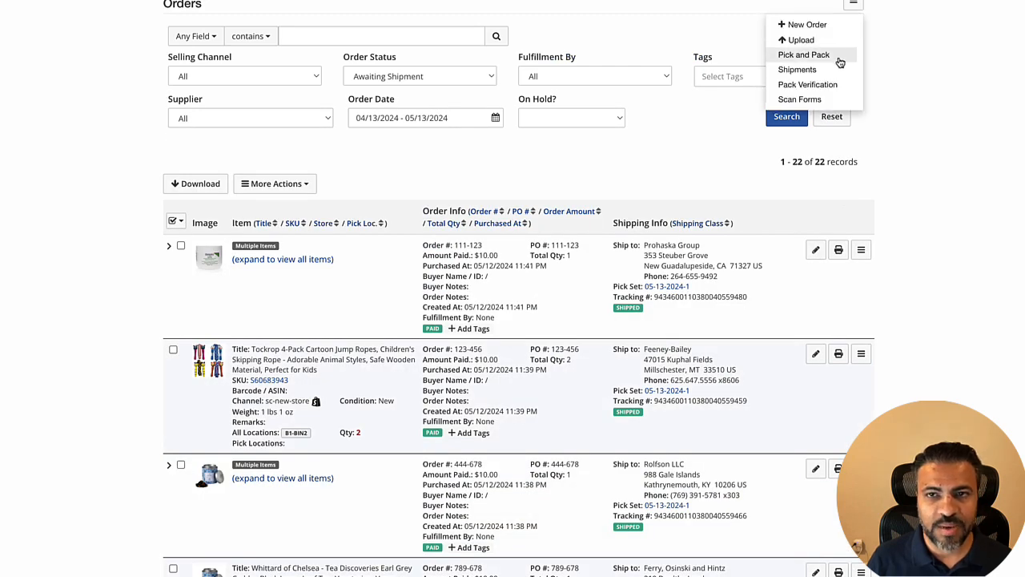
pyautogui.click(837, 55)
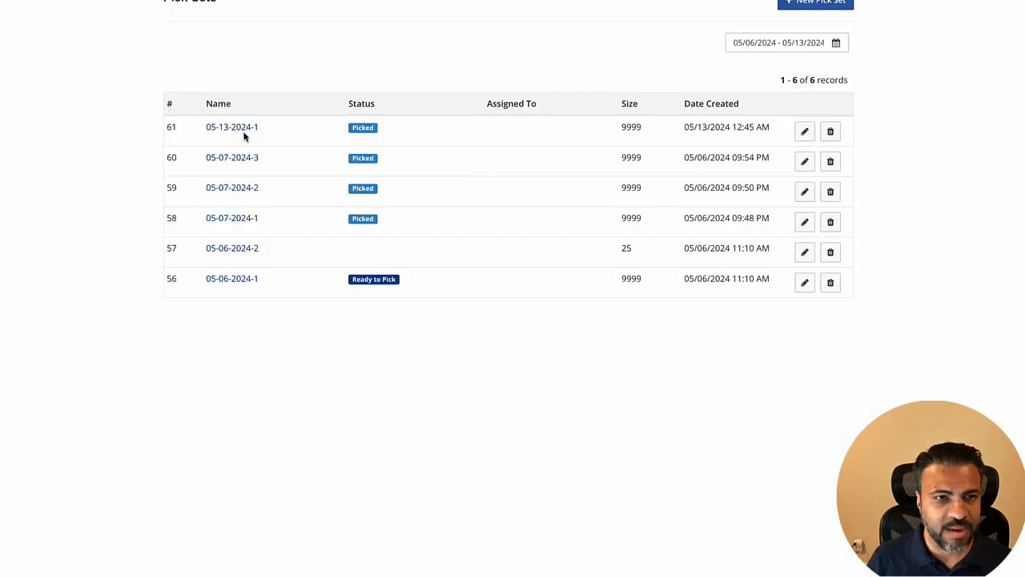
# Step: Open pick set 05-13-2024-1 and examine the print preview of its pack slips, closing it without saving
pyautogui.click(238, 132)
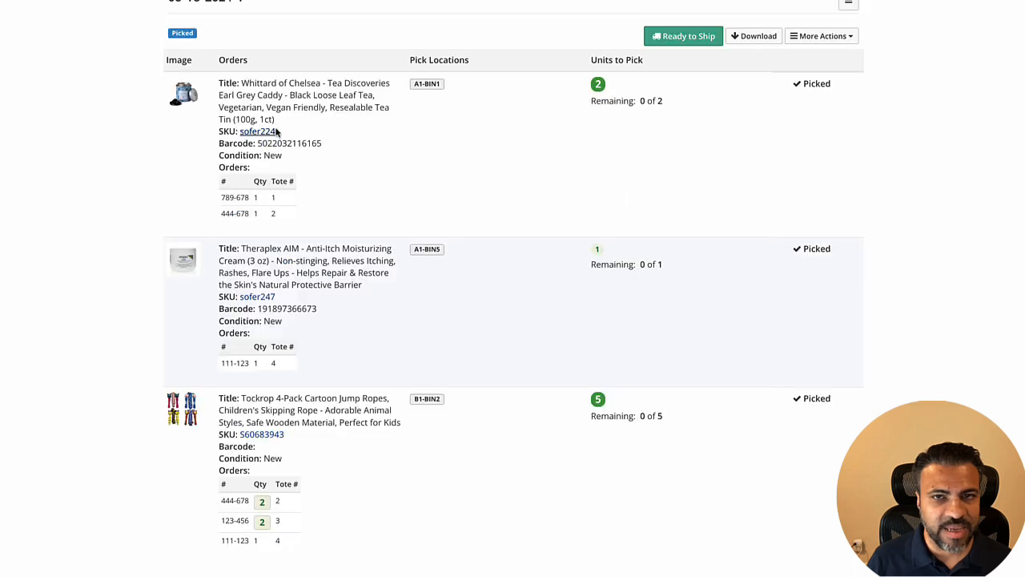
pyautogui.click(823, 49)
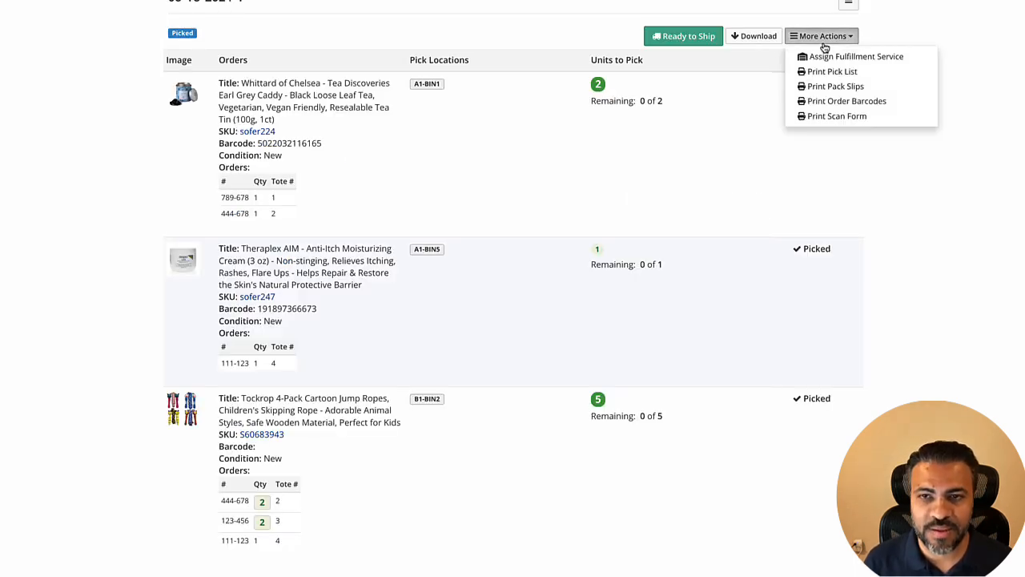
pyautogui.click(840, 86)
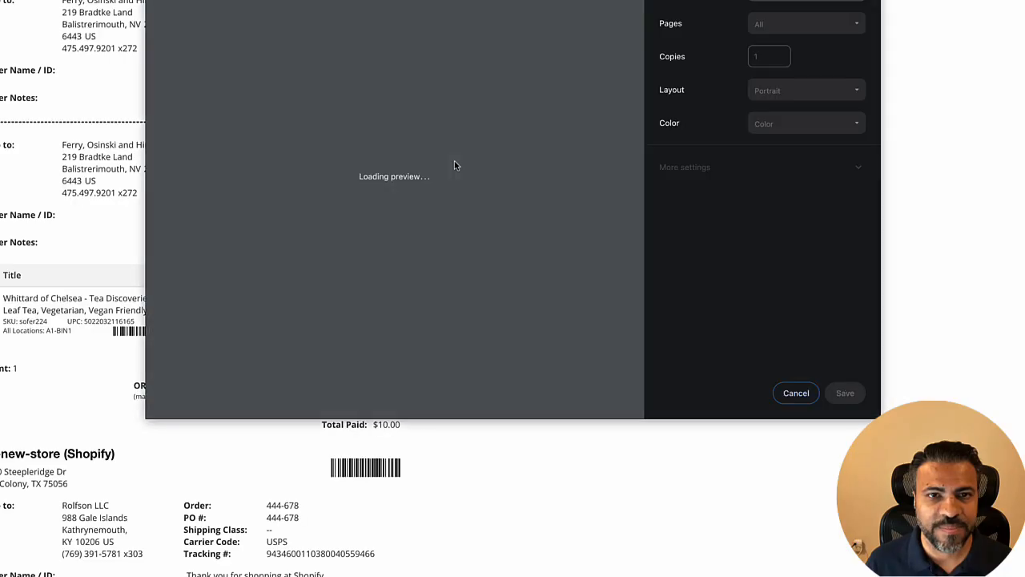
pyautogui.scroll(-15, 454, 166)
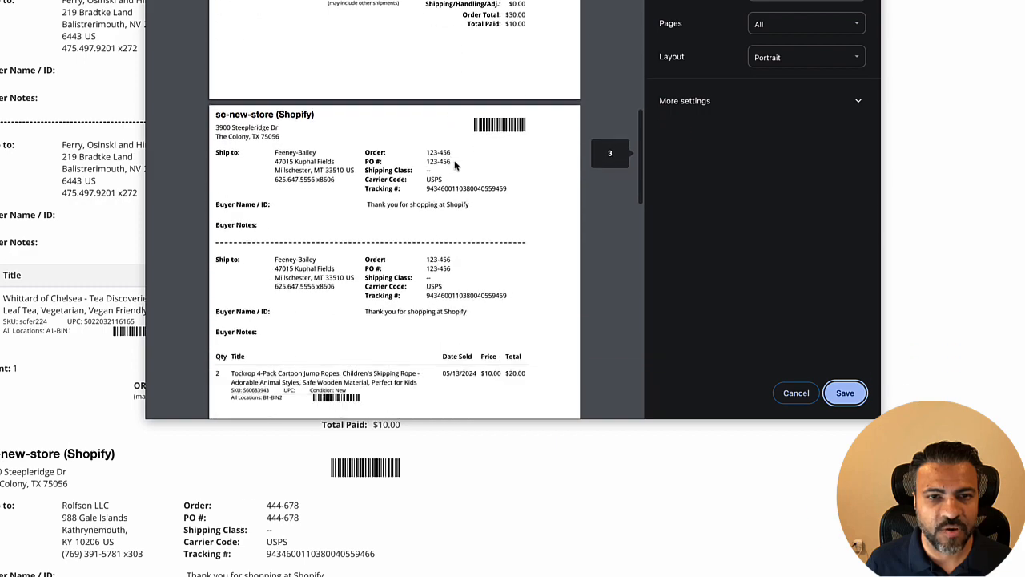
pyautogui.scroll(15, 454, 166)
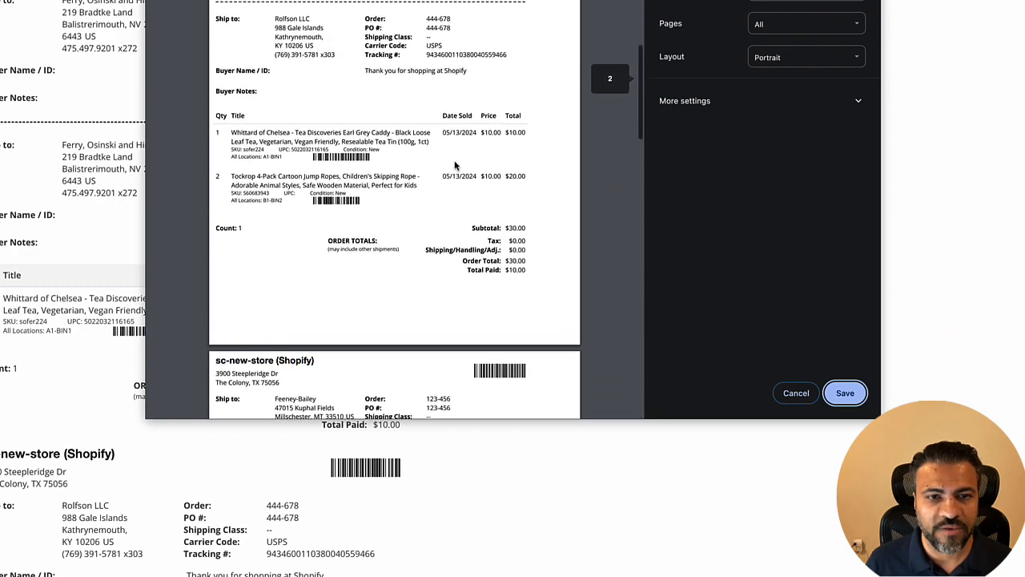
pyautogui.click(796, 392)
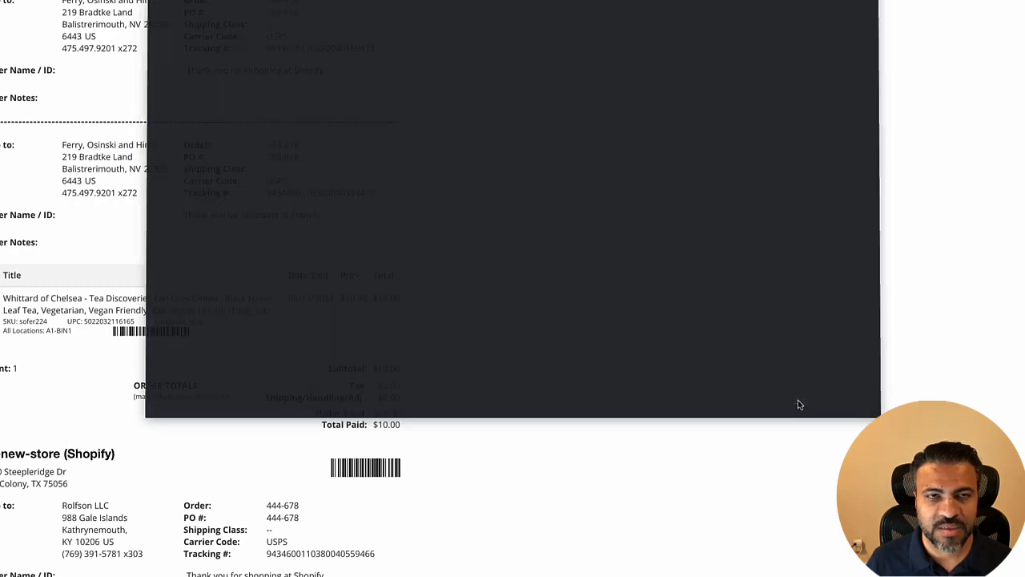
# Step: Preview the pick set's order barcodes for printing and close the preview without saving
pyautogui.click(825, 36)
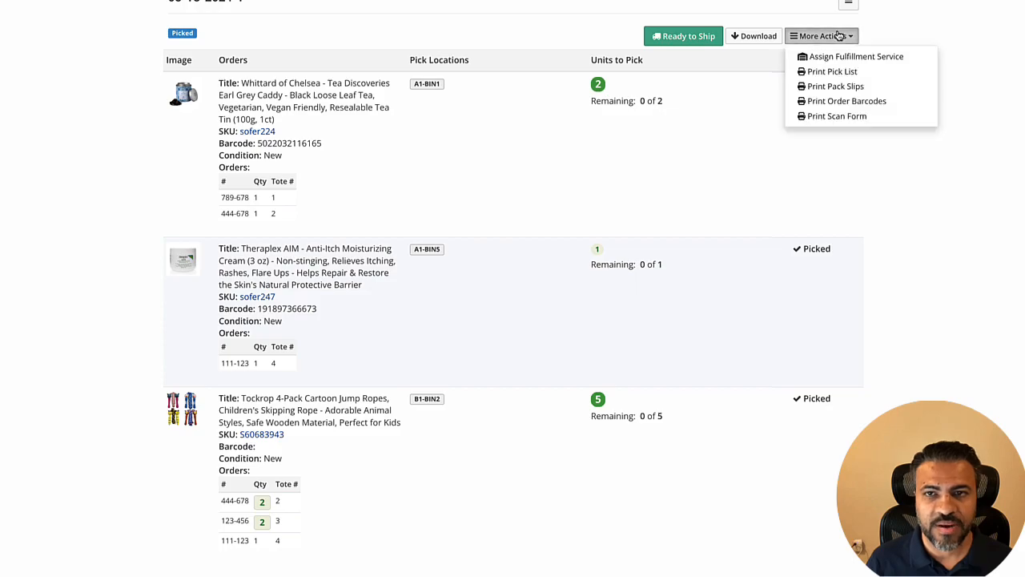
pyautogui.click(876, 101)
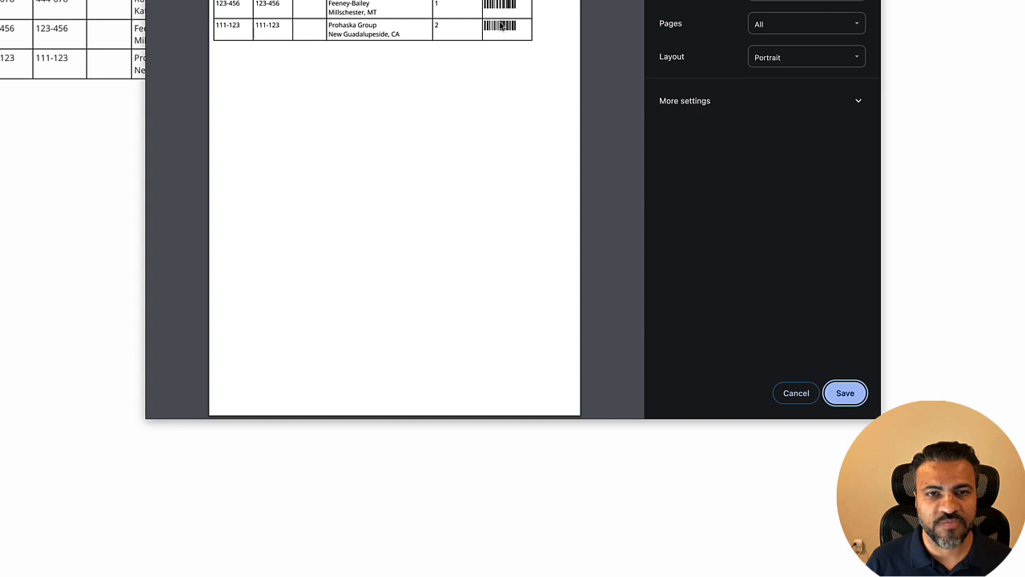
pyautogui.click(787, 397)
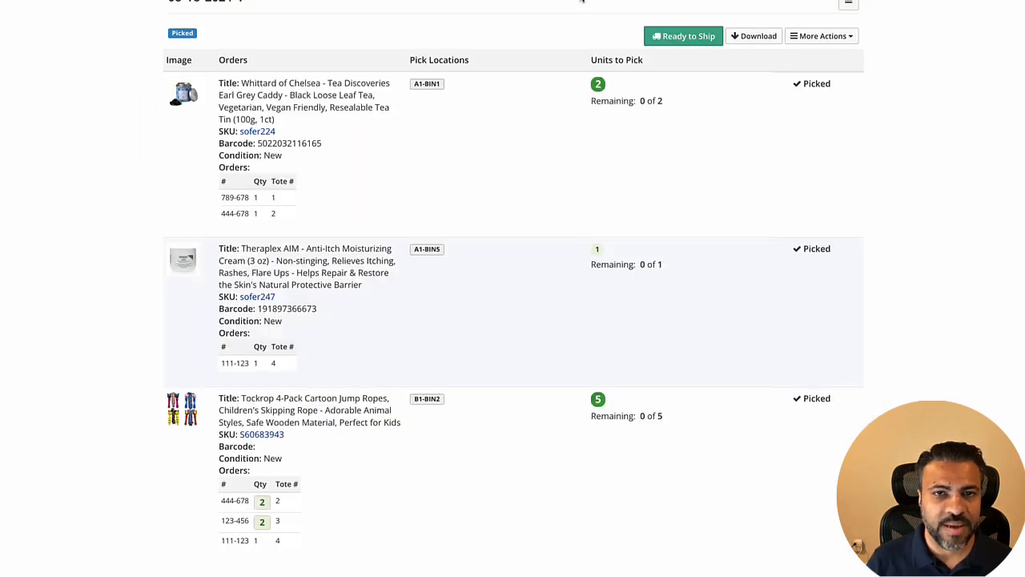
# Step: Open Pack Verification from the pick set and look up the tea caddy order by its scan code
pyautogui.click(848, 4)
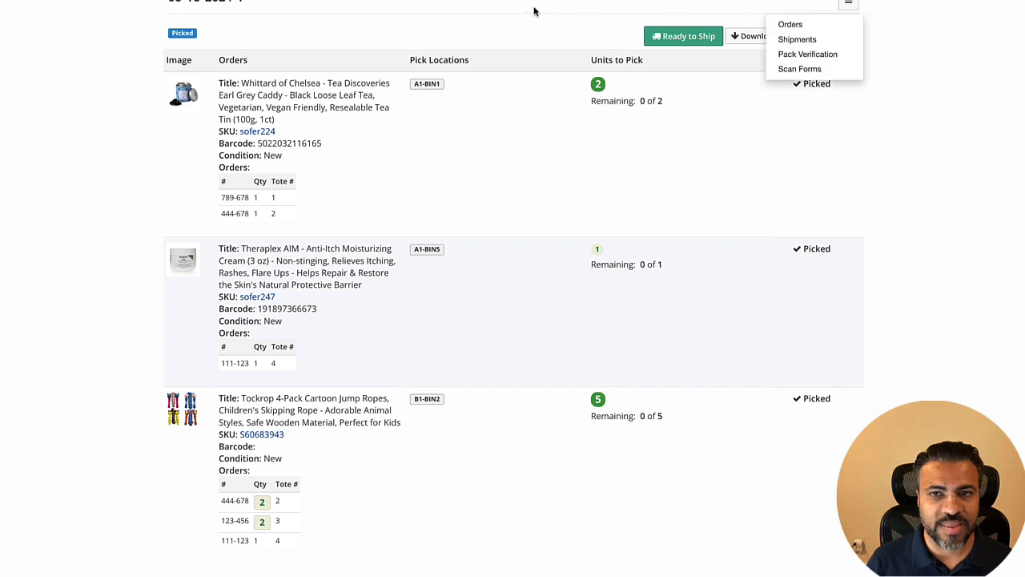
pyautogui.click(504, 11)
pyautogui.click(842, 4)
pyautogui.click(829, 60)
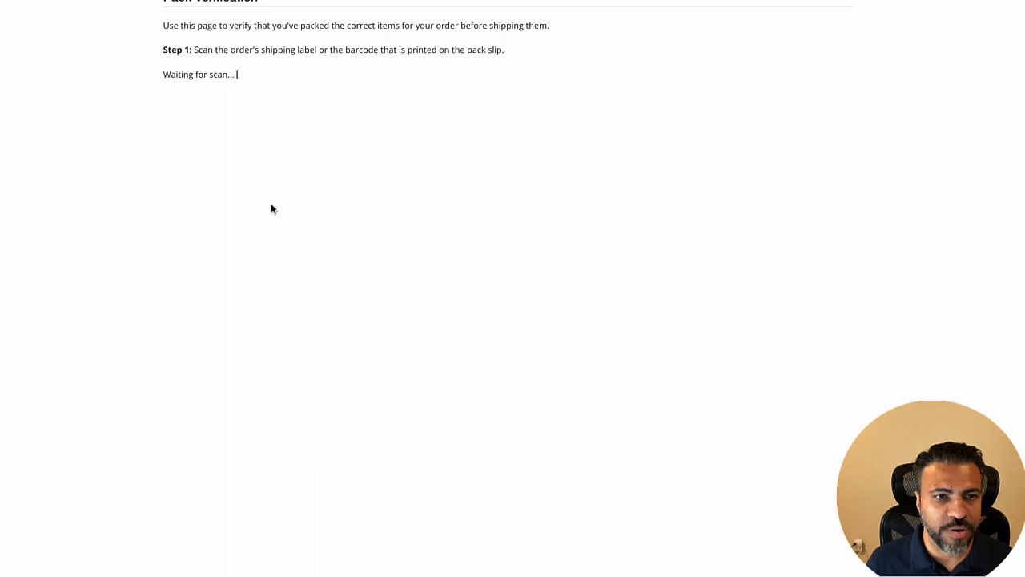
pyautogui.rightClick(341, 561)
pyautogui.click(358, 482)
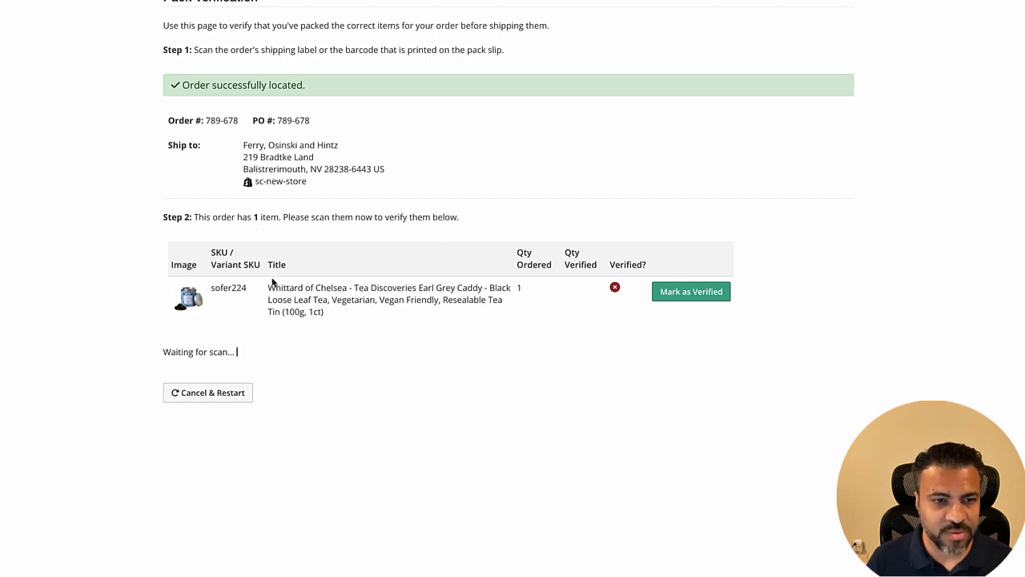
# Step: Copy the SKU sofer224 of the order's tea caddy item for the verification scan
pyautogui.doubleClick(231, 288)
pyautogui.rightClick(230, 288)
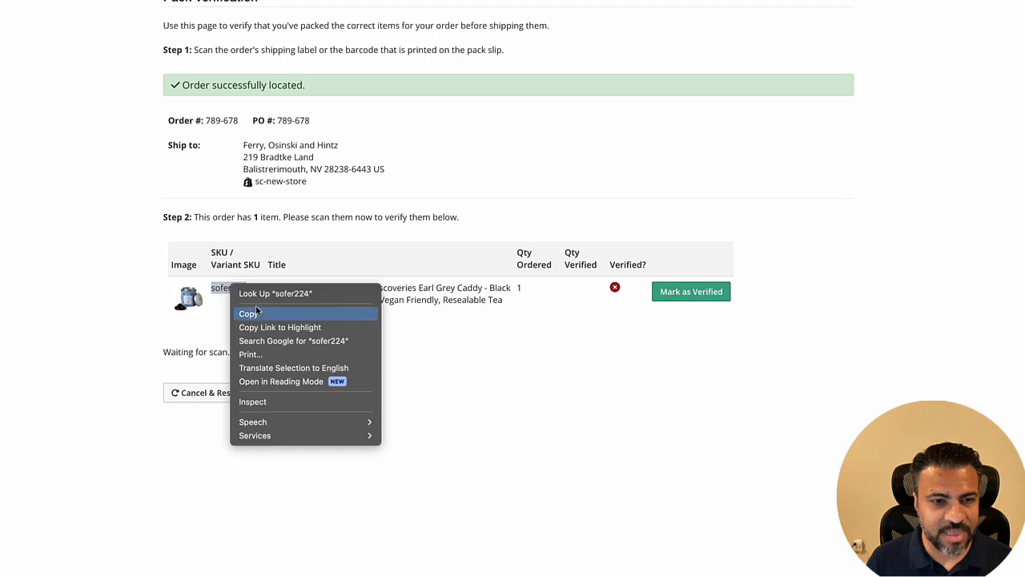
pyautogui.click(250, 313)
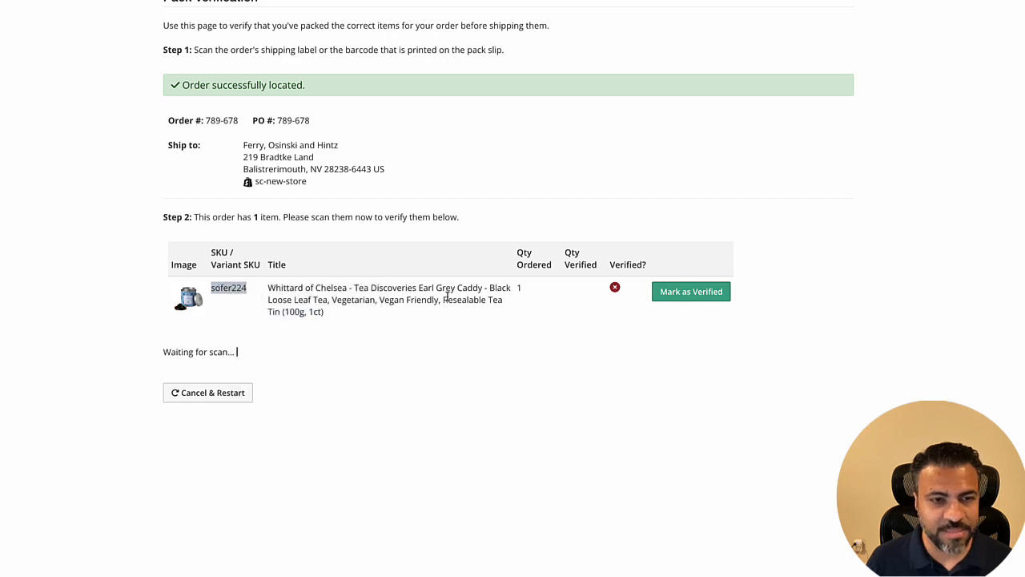